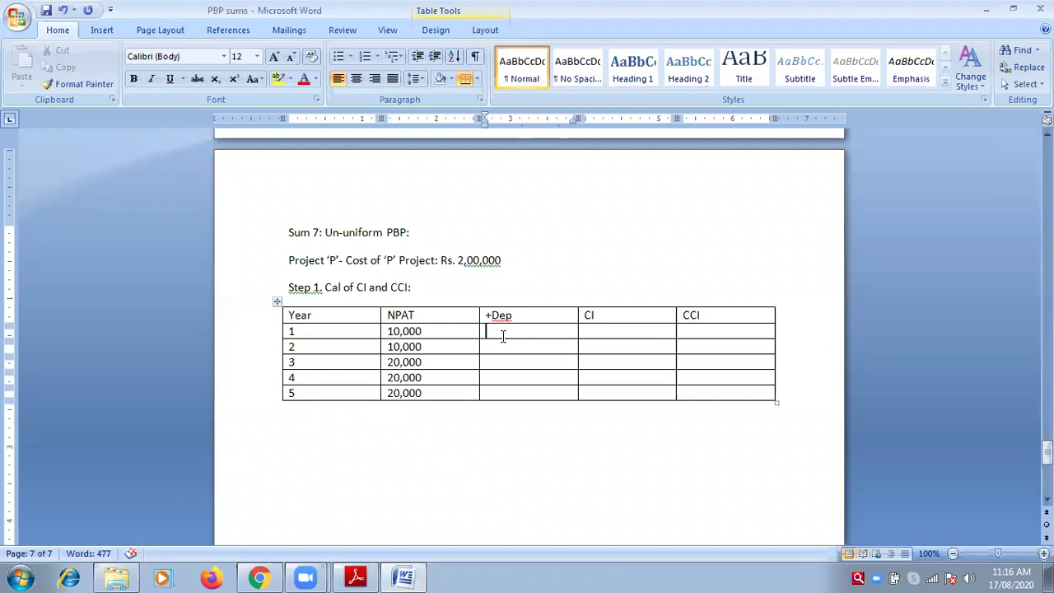
# - Switch from Word to the scanned textbook PDF showing Project P's figures
pyautogui.hotkey('alt', 'Tab')
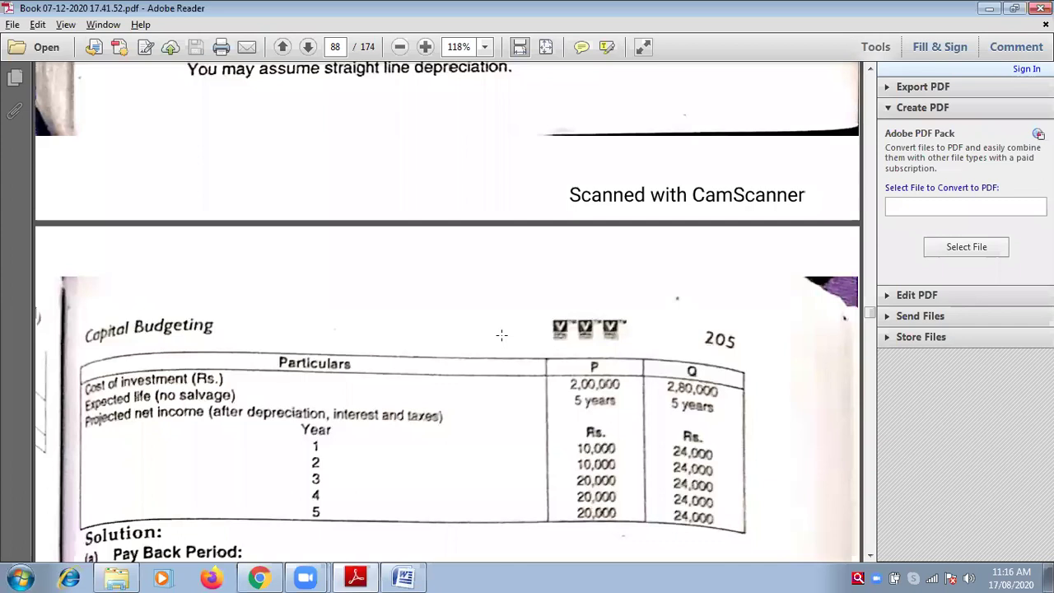
# - Check the Illustration 19 question and Project P's cost data, then return to PBP sums
pyautogui.scroll(3, 502, 335)
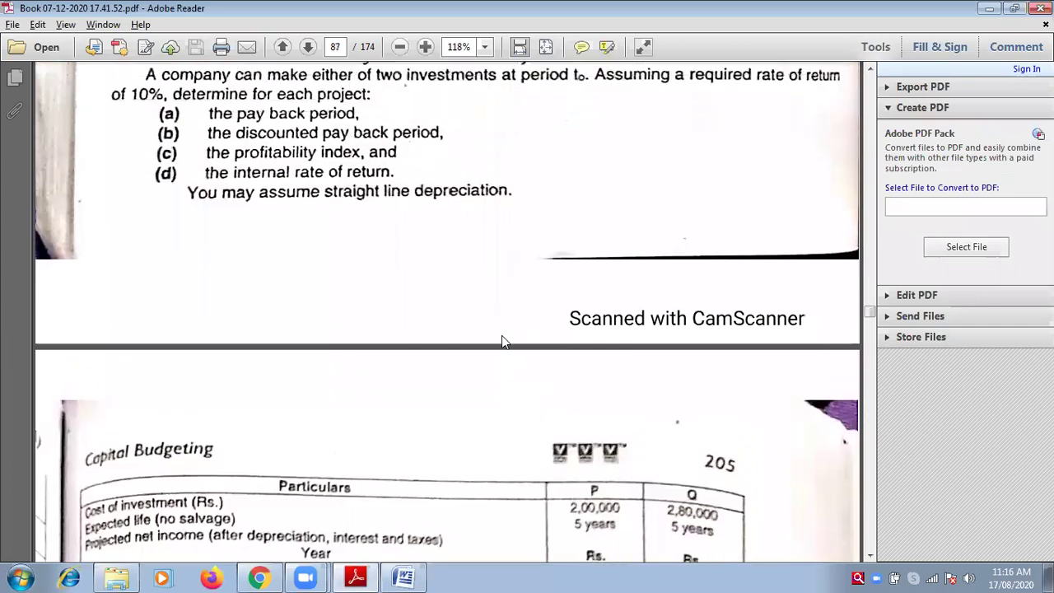
pyautogui.scroll(1, 502, 335)
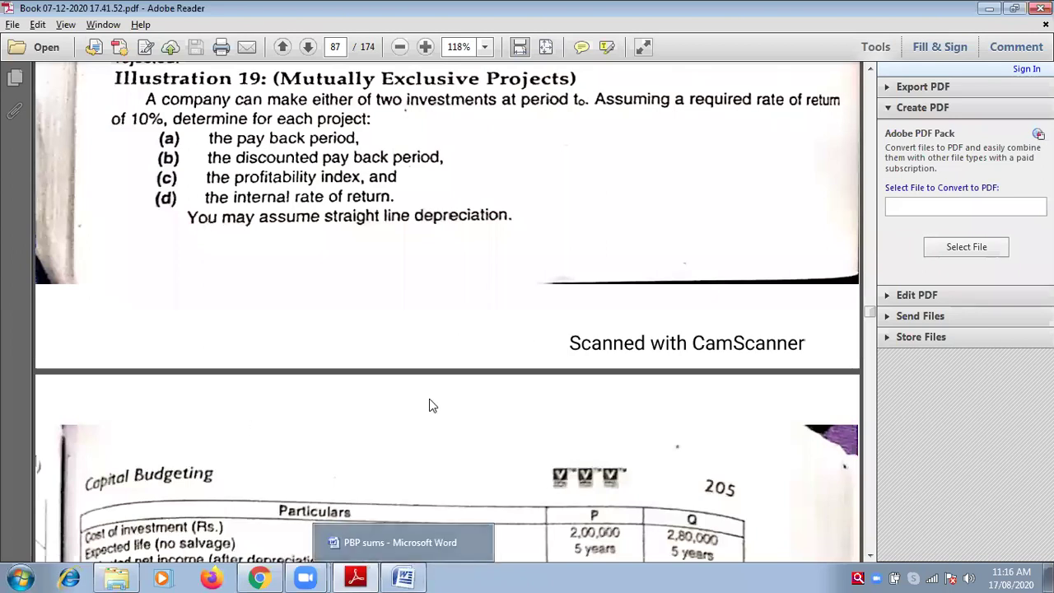
pyautogui.scroll(-1, 429, 400)
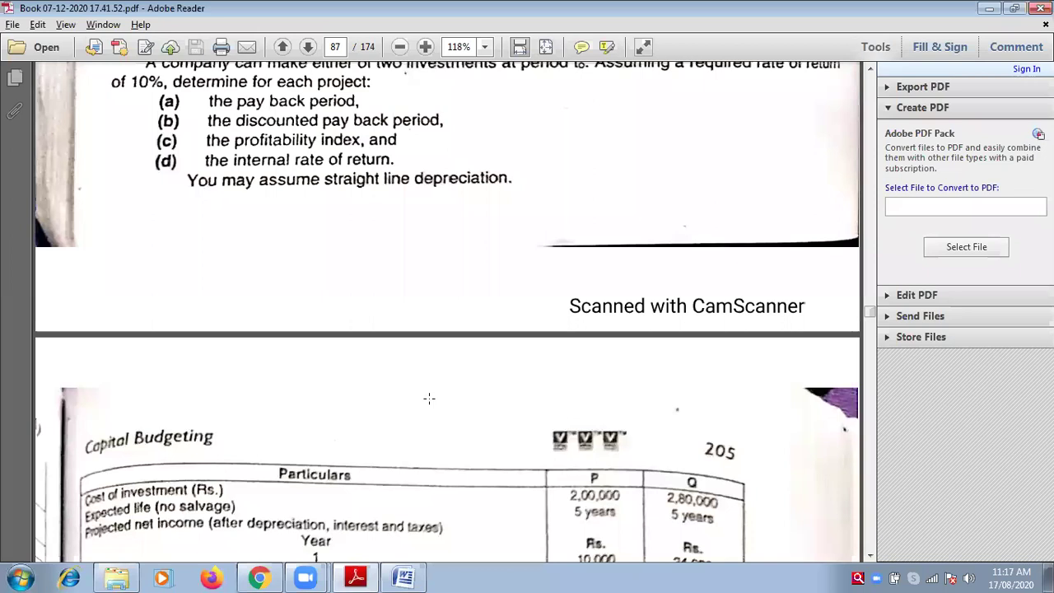
pyautogui.scroll(-2, 430, 398)
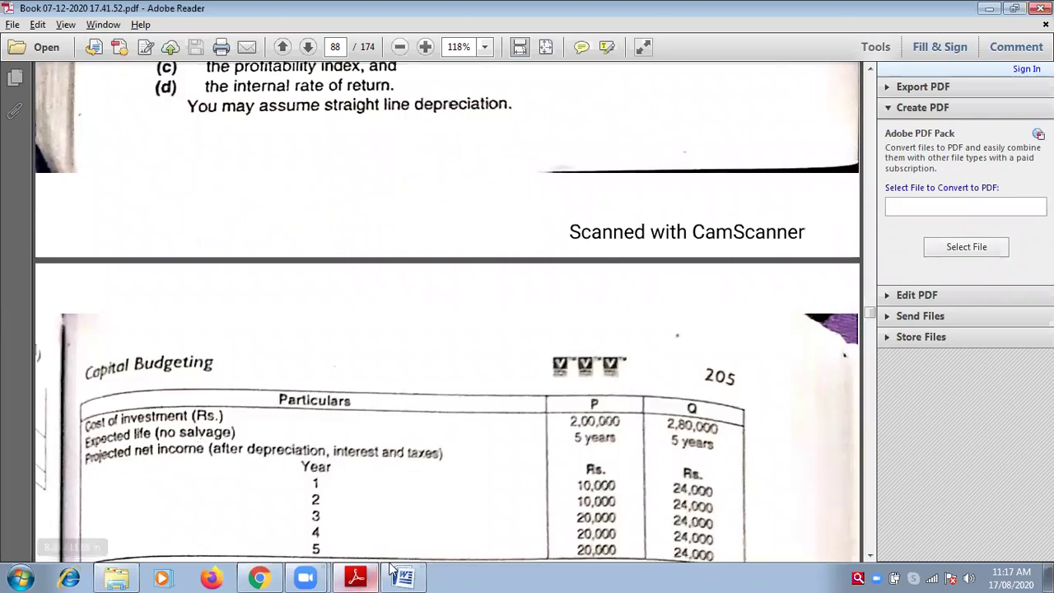
pyautogui.moveTo(407, 575)
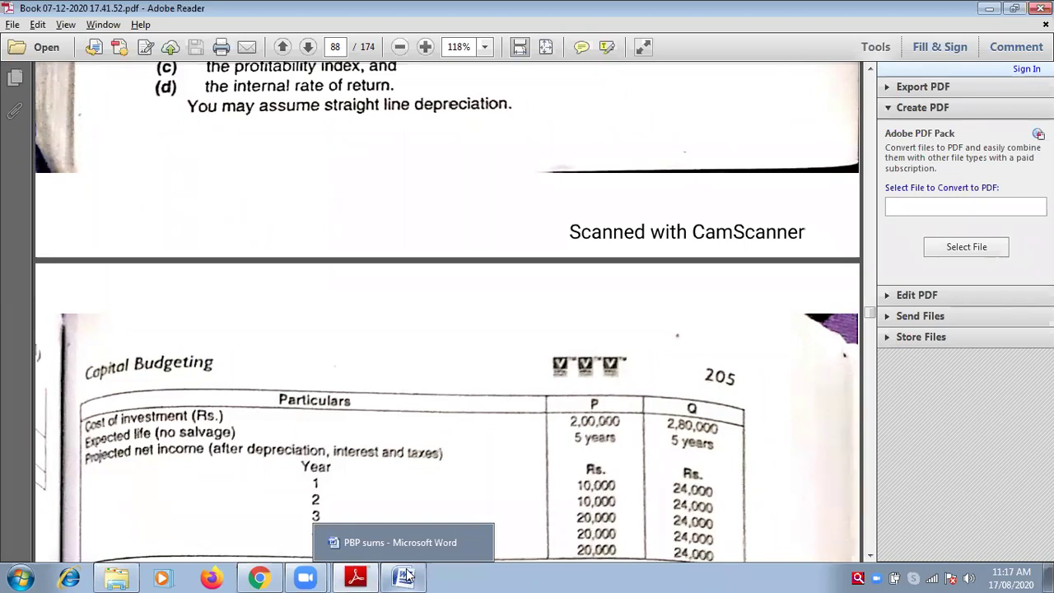
pyautogui.click(408, 575)
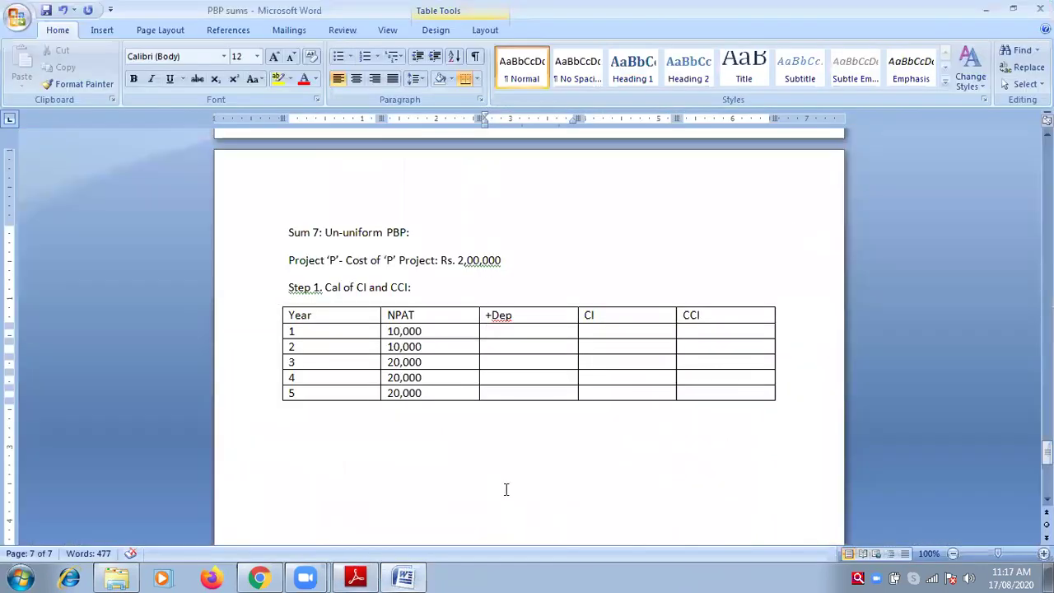
# - Type 'Dep: Cost- scrap/ Life' on a new line below the Sum 7 table
pyautogui.click(453, 440)
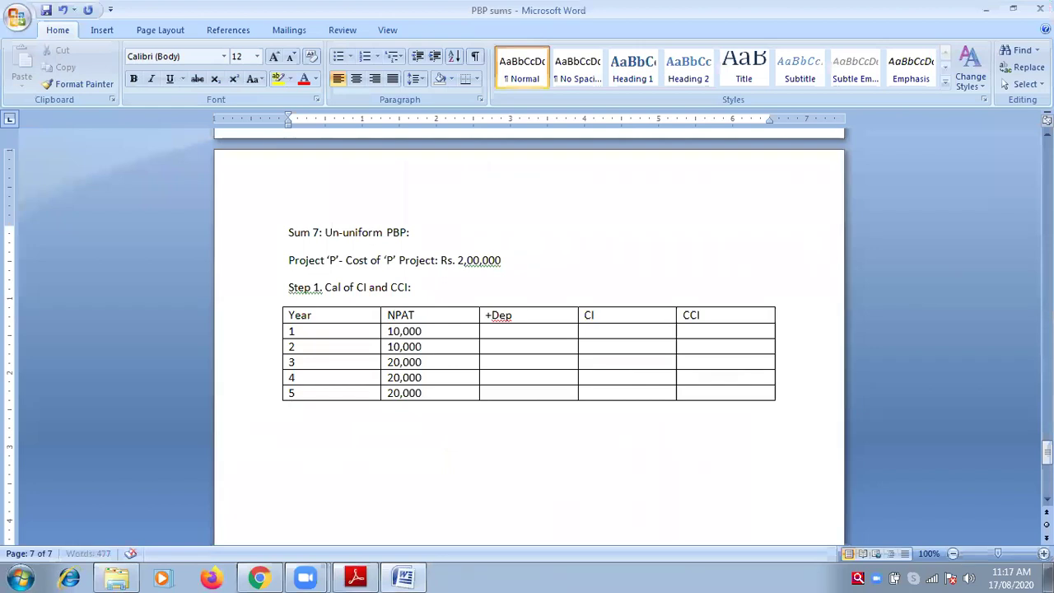
pyautogui.press('Return')
pyautogui.write('Dep: Cost- scrap')
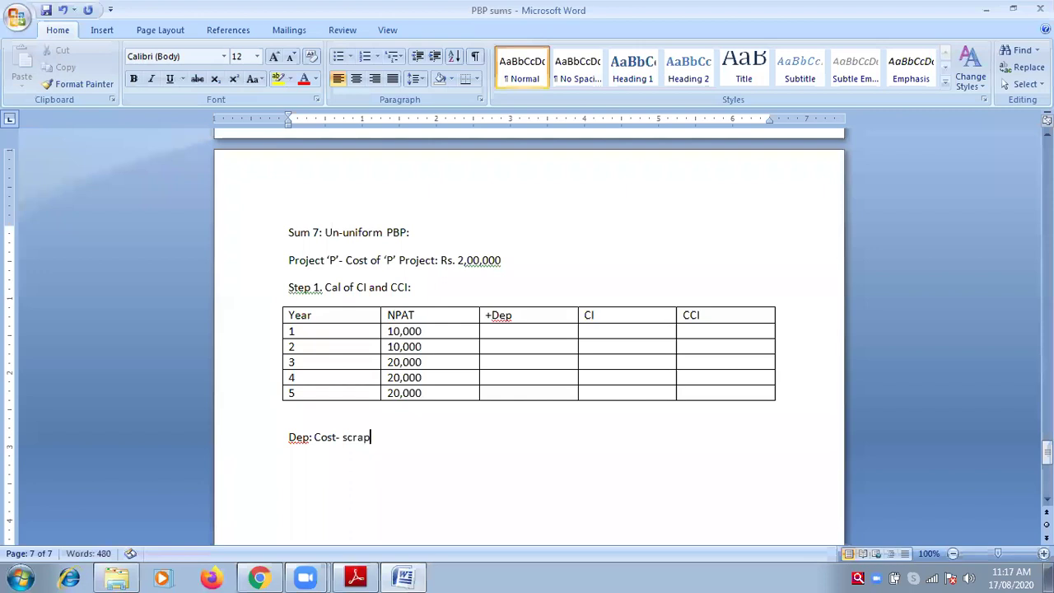
pyautogui.write('/ Life')
pyautogui.press('Return')
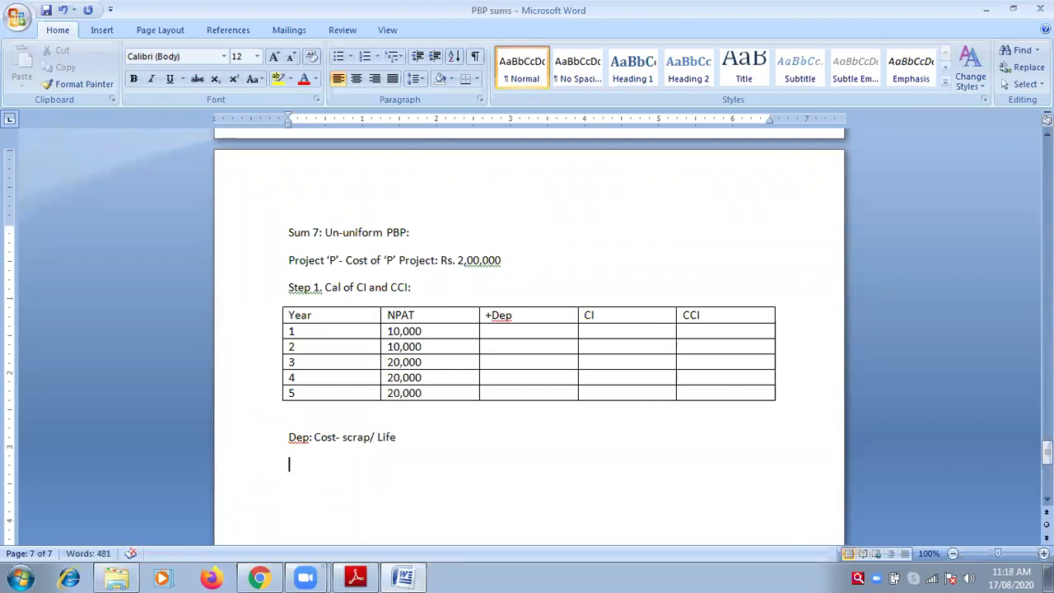
# - Add '= 2,00,000/ 5' and '= 40,000' beneath it, correcting 10,000 to 40,000
pyautogui.write('=')
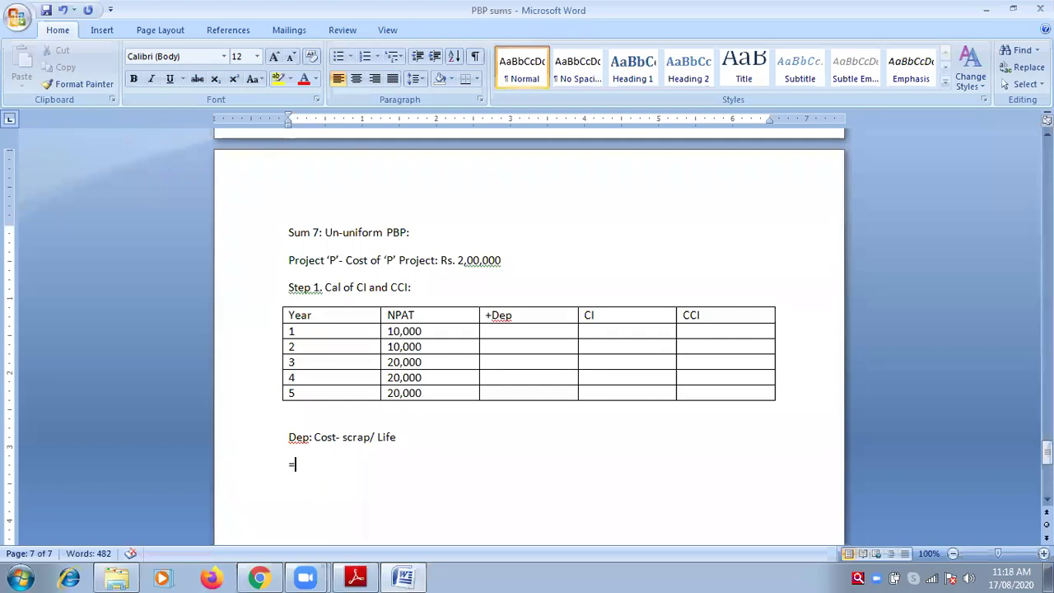
pyautogui.write(' 2,00,000/')
pyautogui.hotkey('alt', 'Tab')
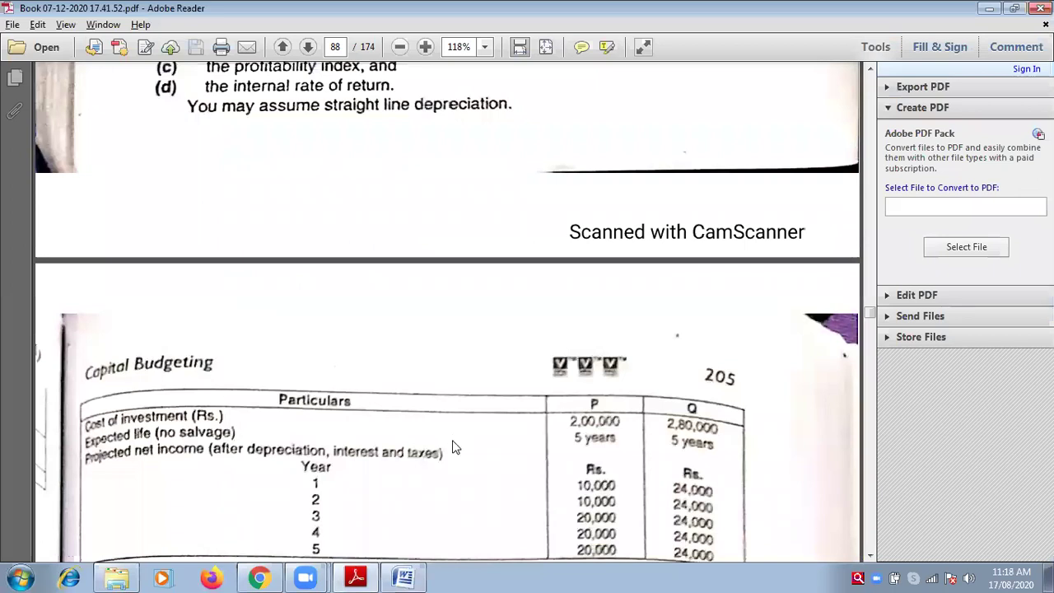
pyautogui.hotkey('alt', 'Tab')
pyautogui.write('5')
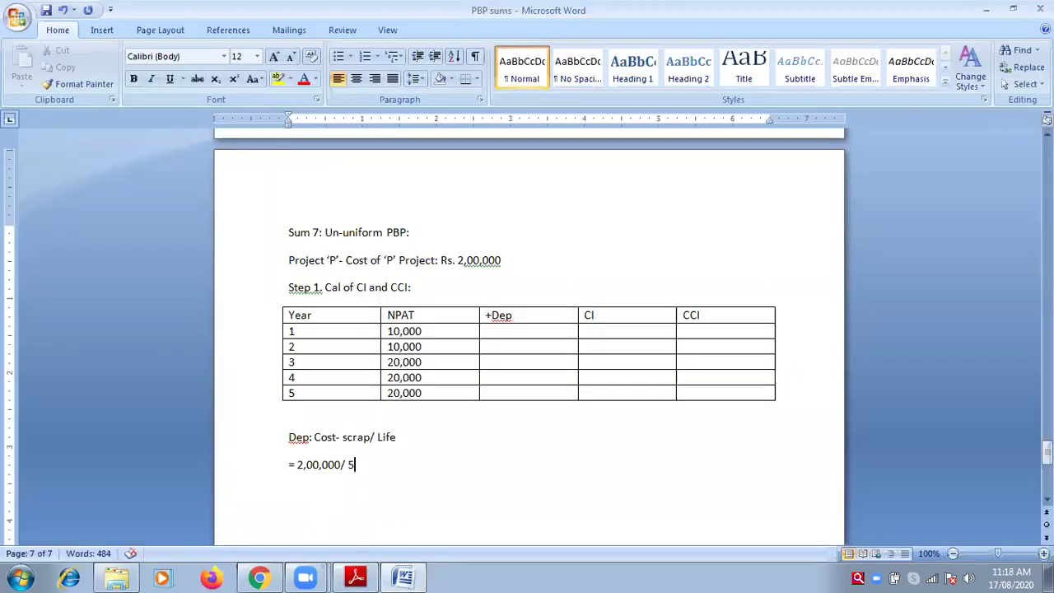
pyautogui.press('Return')
pyautogui.write('= 10,000')
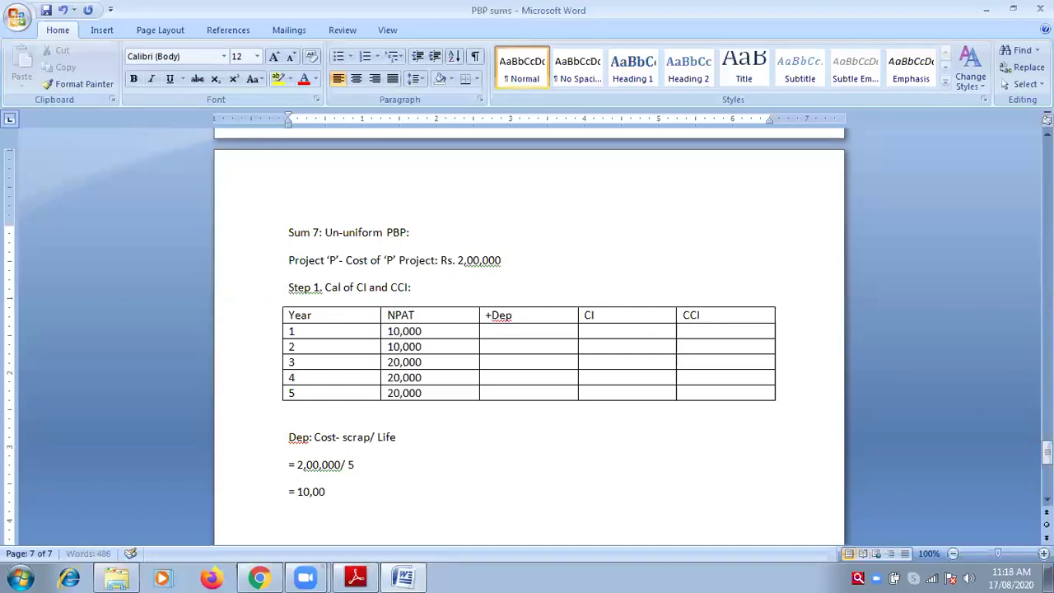
pyautogui.click(302, 491)
pyautogui.press('BackSpace')
pyautogui.write('4')
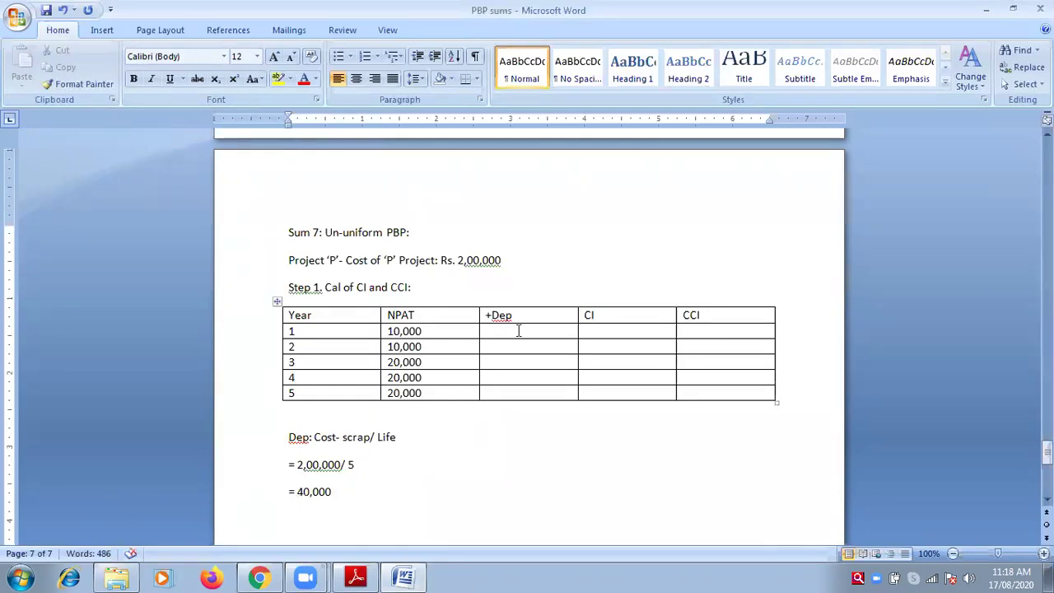
# - Copy 40,000 into the +Dep cells for years 1–3, removing extra blank lines
pyautogui.moveTo(331, 492)
pyautogui.mouseDown()
pyautogui.moveTo(306, 493)
pyautogui.moveTo(336, 492)
pyautogui.mouseUp()
pyautogui.click(311, 495)
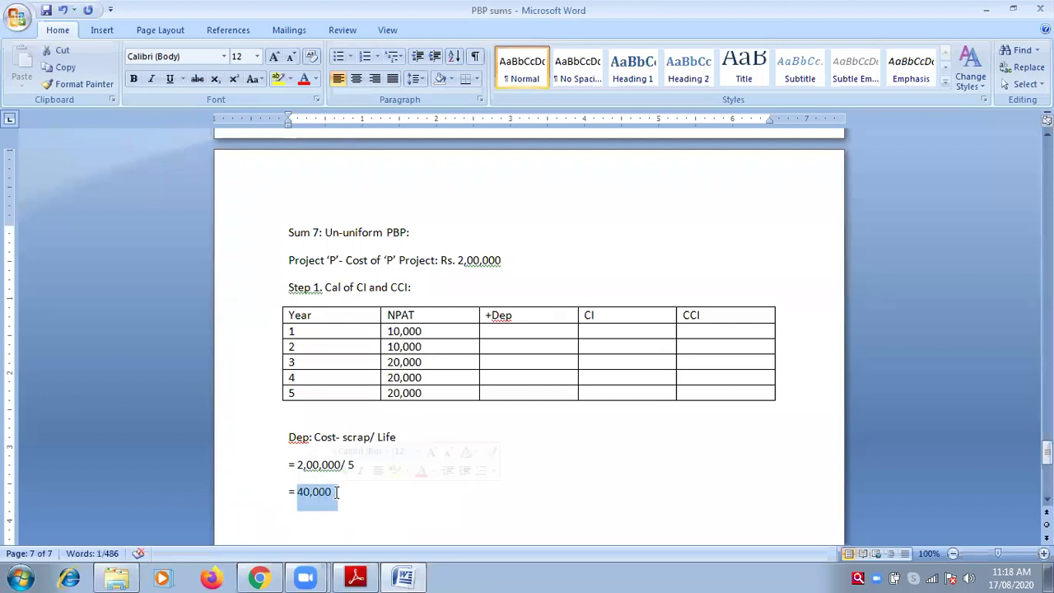
pyautogui.hotkey('ctrl', 'c')
pyautogui.click(508, 331)
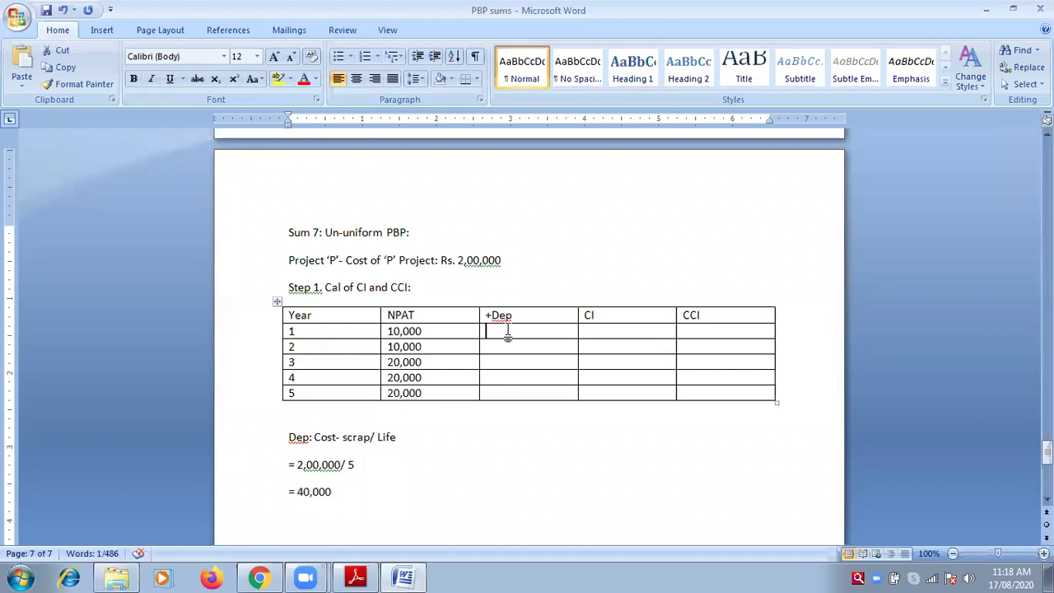
pyautogui.hotkey('ctrl', 'v')
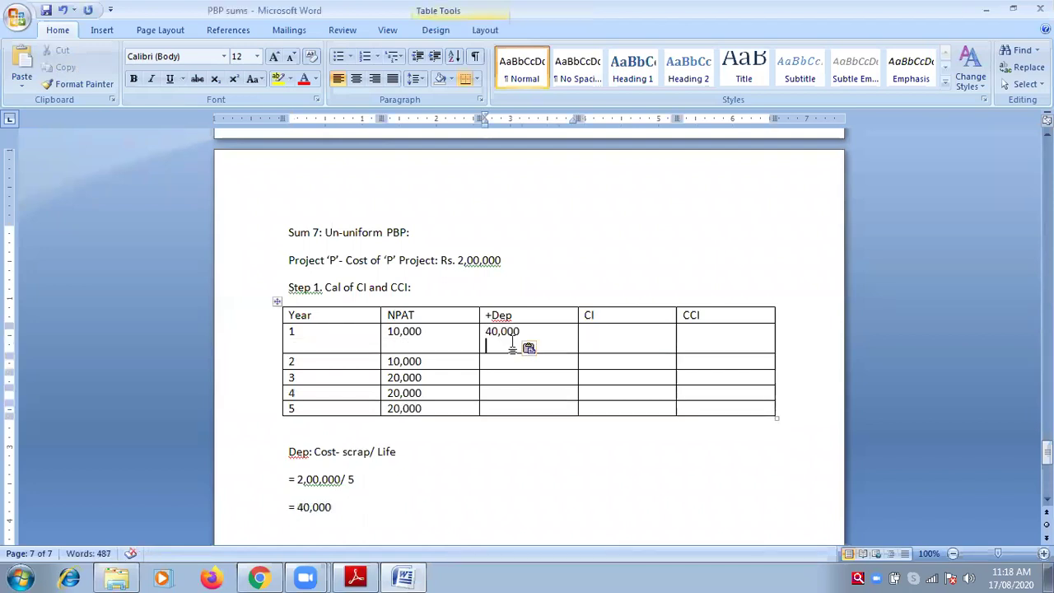
pyautogui.press('BackSpace')
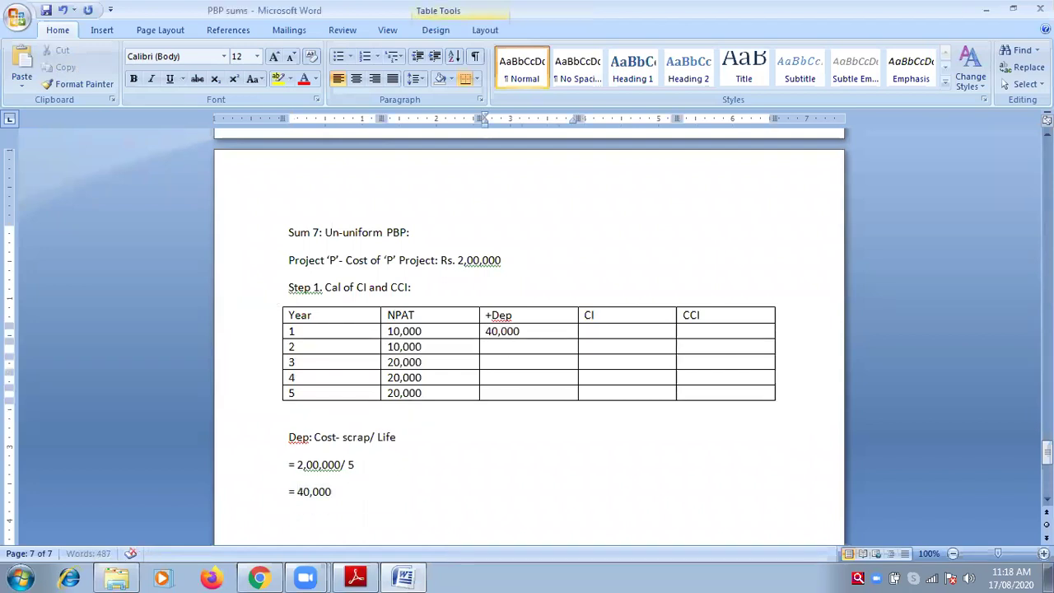
pyautogui.click(511, 346)
pyautogui.hotkey('ctrl', 'v')
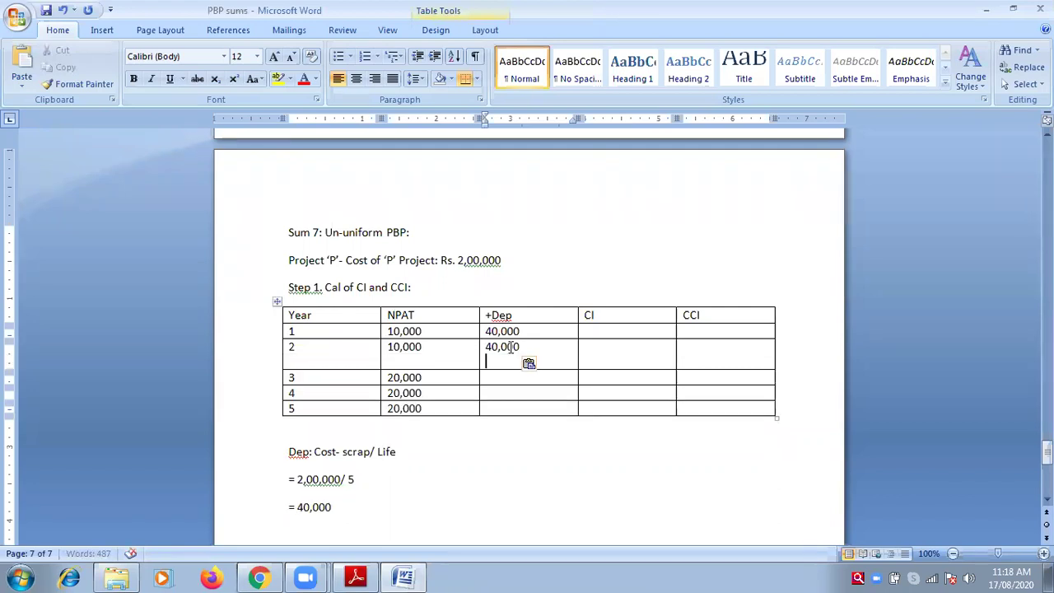
pyautogui.press('BackSpace')
pyautogui.click(511, 363)
pyautogui.hotkey('ctrl', 'v')
pyautogui.press('BackSpace')
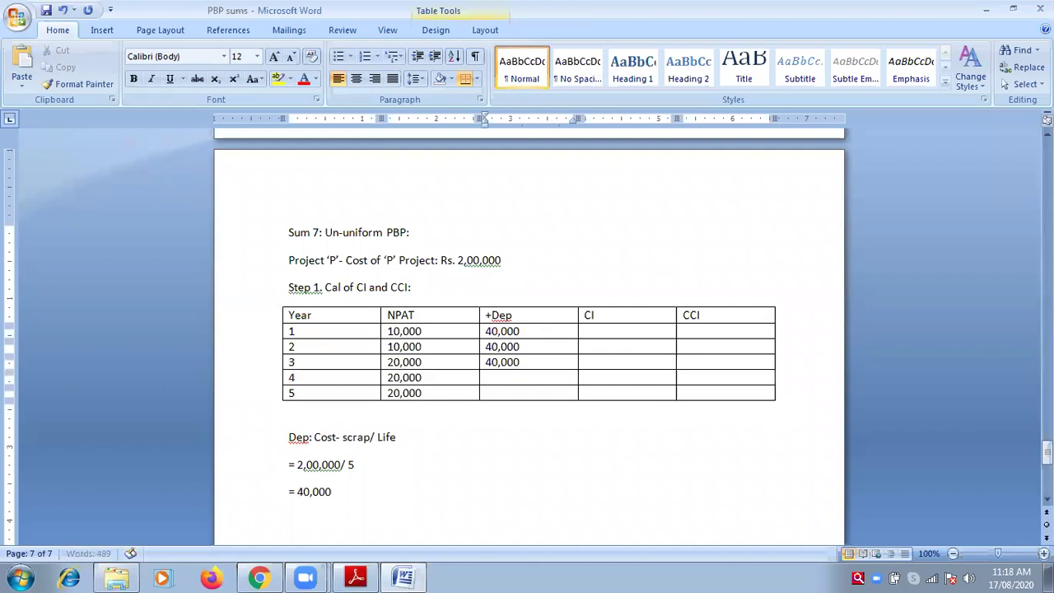
# - Paste 40,000 into the +Dep cells for years 4 and 5, removing extra blank lines
pyautogui.click(506, 382)
pyautogui.hotkey('ctrl', 'v')
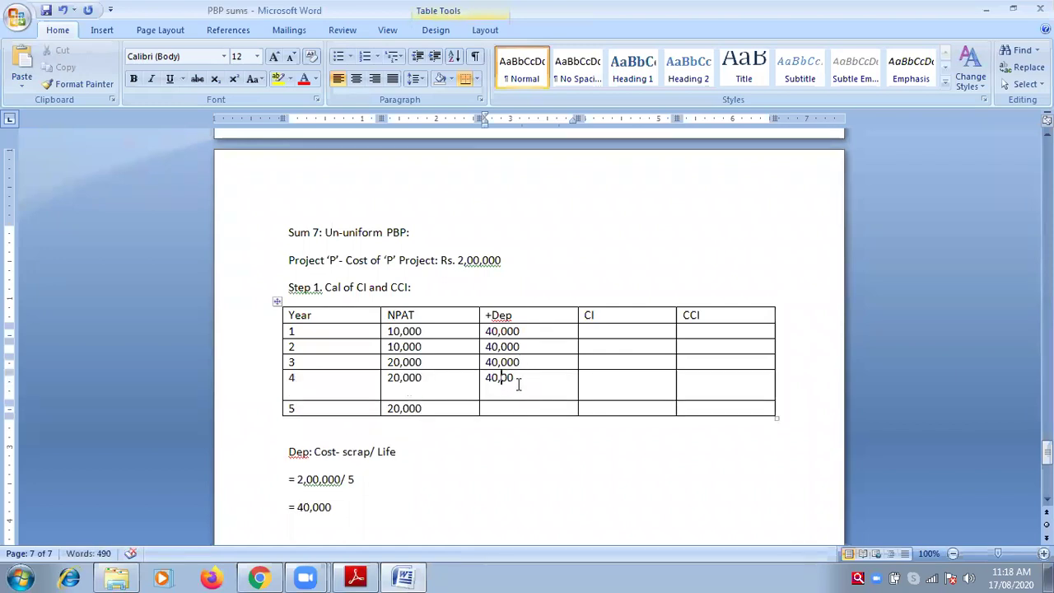
pyautogui.press('Left')
pyautogui.press('Left')
pyautogui.press('Left')
pyautogui.press('Down')
pyautogui.press('BackSpace')
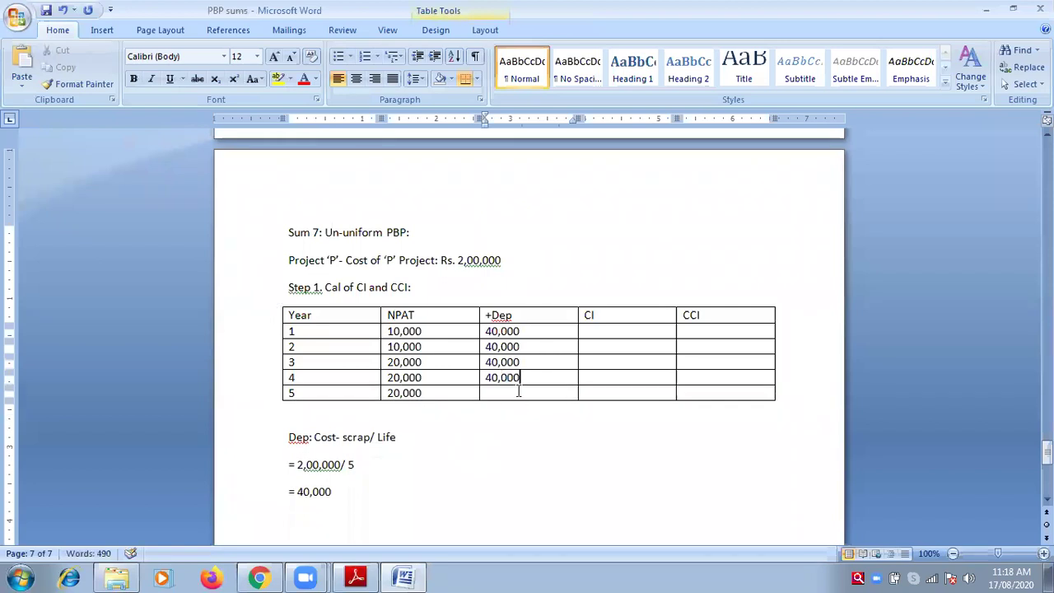
pyautogui.click(521, 393)
pyautogui.hotkey('ctrl', 'v')
pyautogui.press('BackSpace')
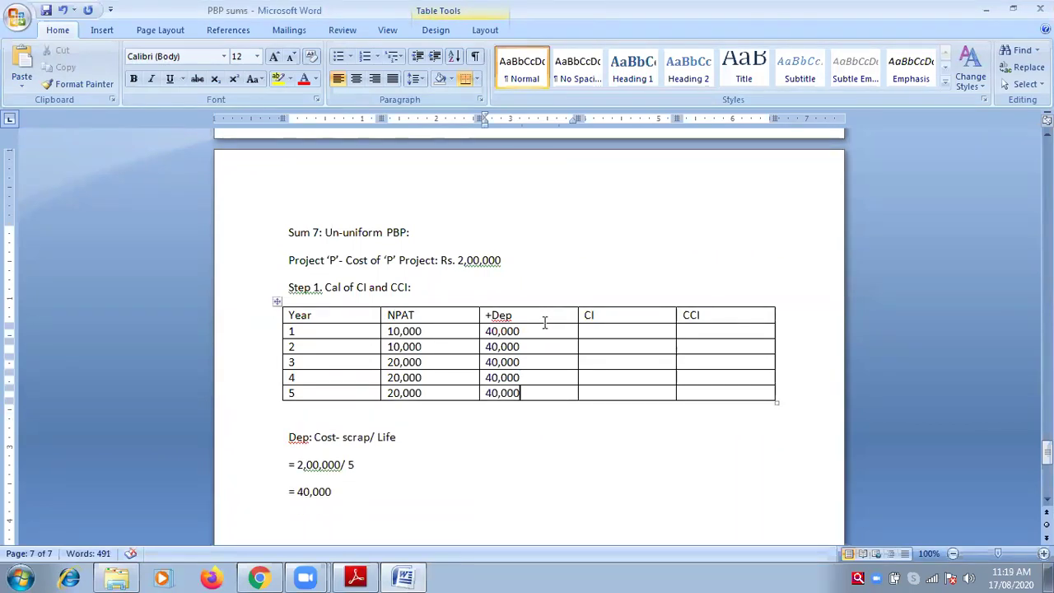
# - Enter CI values 50,000, 50,000, 60,000 and 60,000 for years 1–4
pyautogui.click(595, 331)
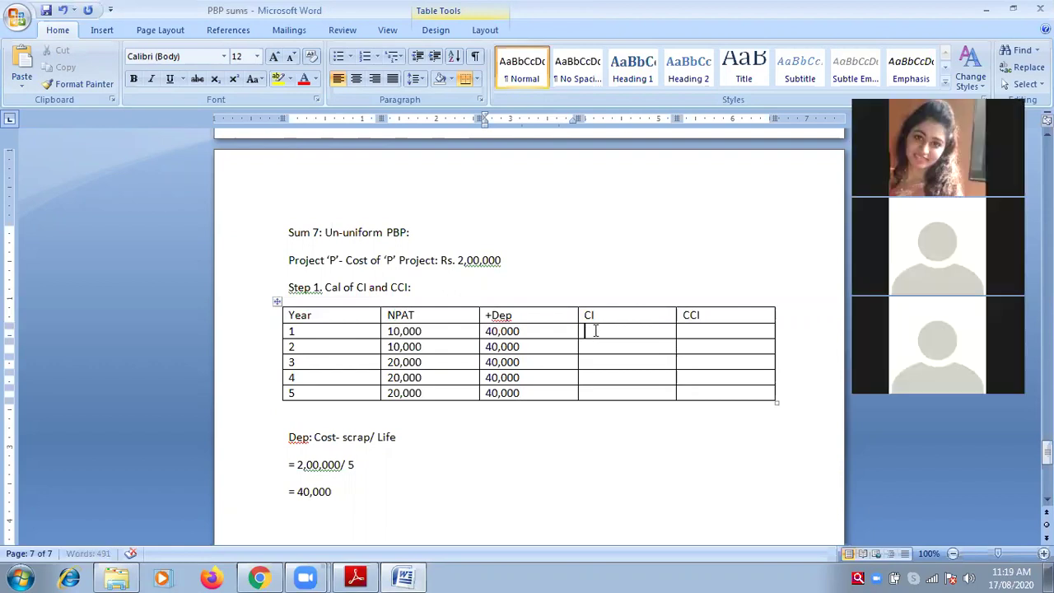
pyautogui.write('50,000')
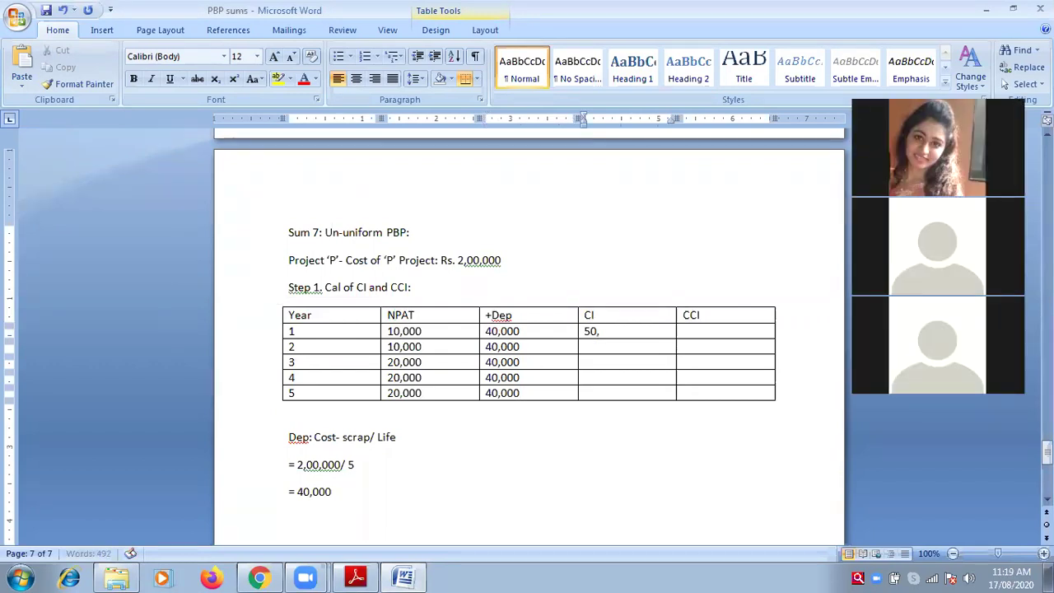
pyautogui.click(602, 347)
pyautogui.write('50,000')
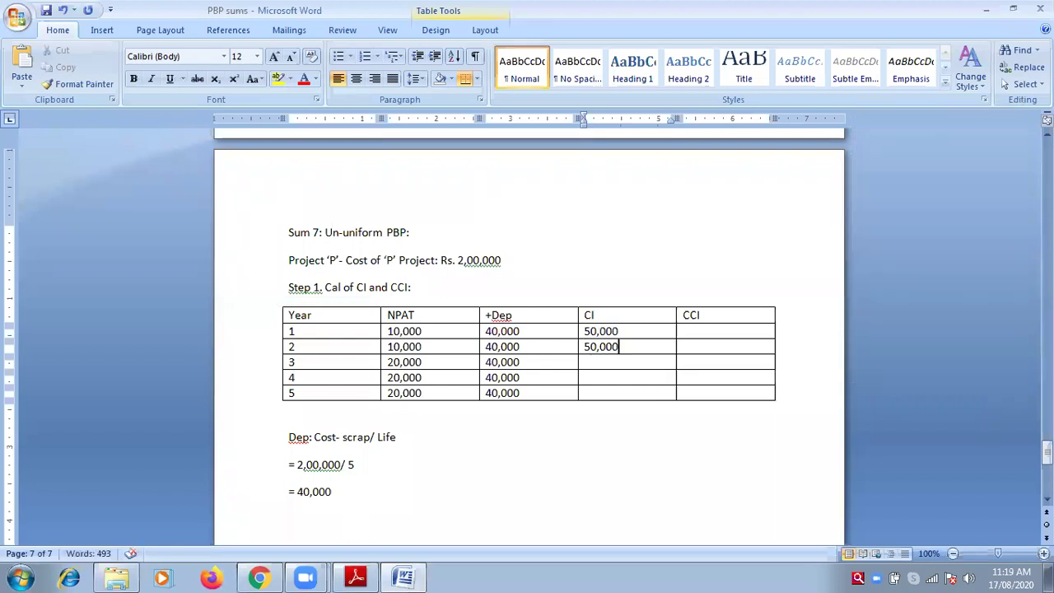
pyautogui.press('Down')
pyautogui.write('60,000')
pyautogui.press('Down')
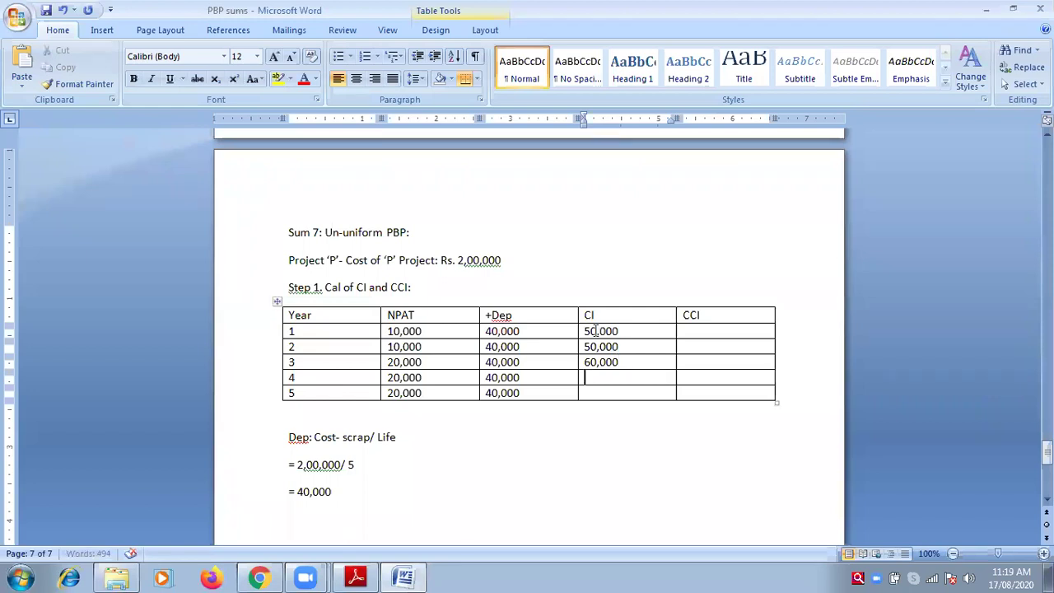
pyautogui.write('60')
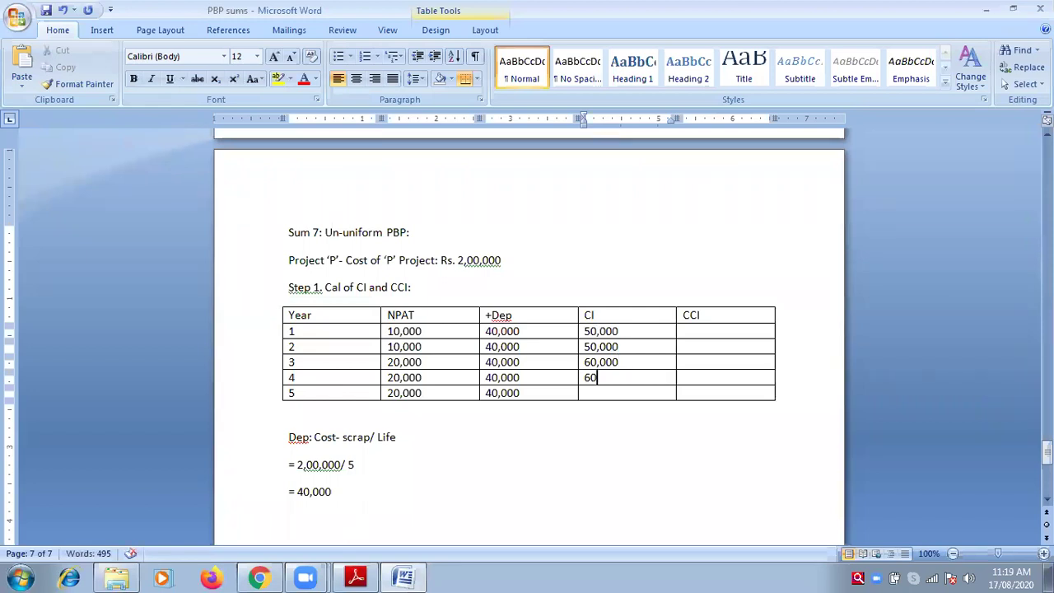
pyautogui.write(',')
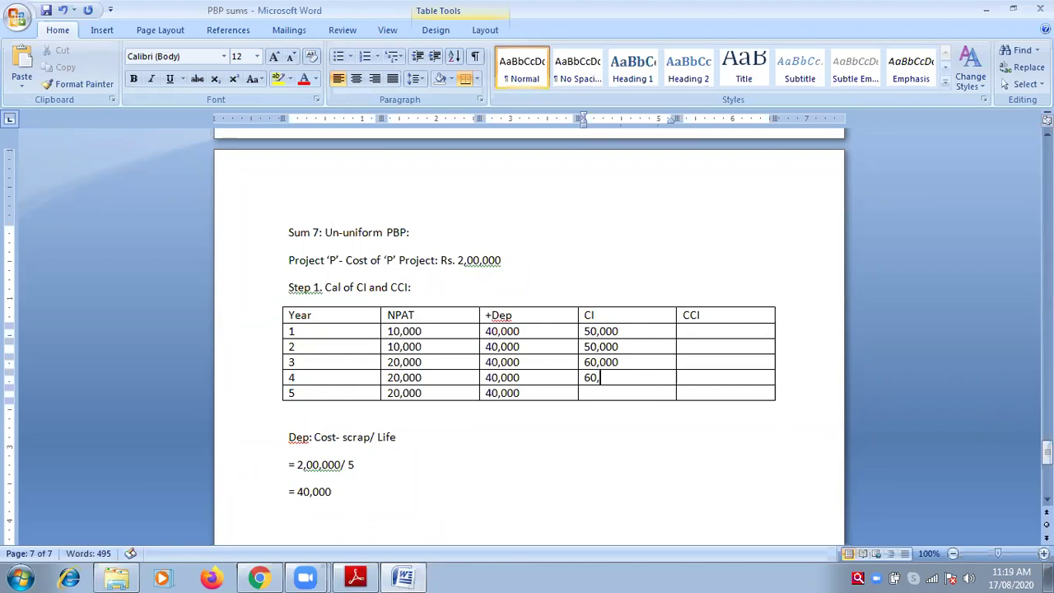
pyautogui.write('000')
pyautogui.press('Down')
pyautogui.write('60,000')
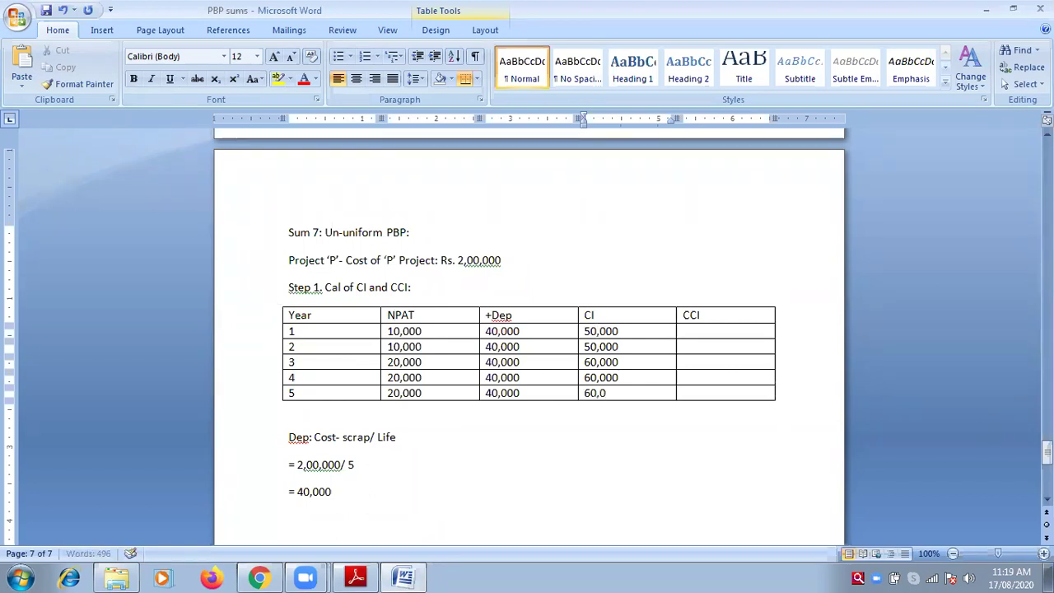
# - Enter cumulative inflows 50,000 and 1,00,000 in the CCI cells for years 1 and 2
pyautogui.click(707, 334)
pyautogui.write('50')
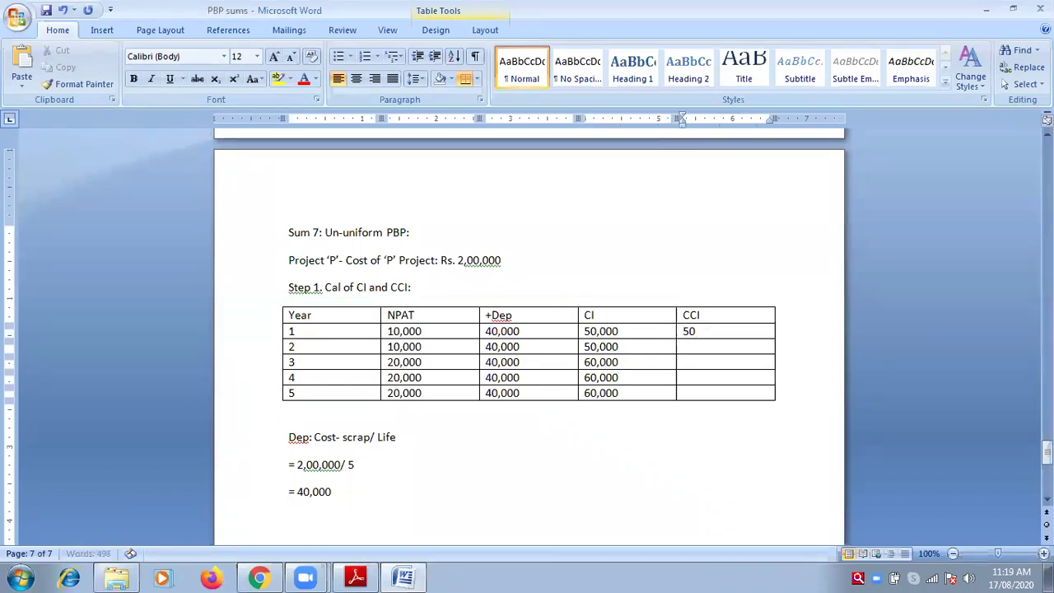
pyautogui.write(',000')
pyautogui.press('Down')
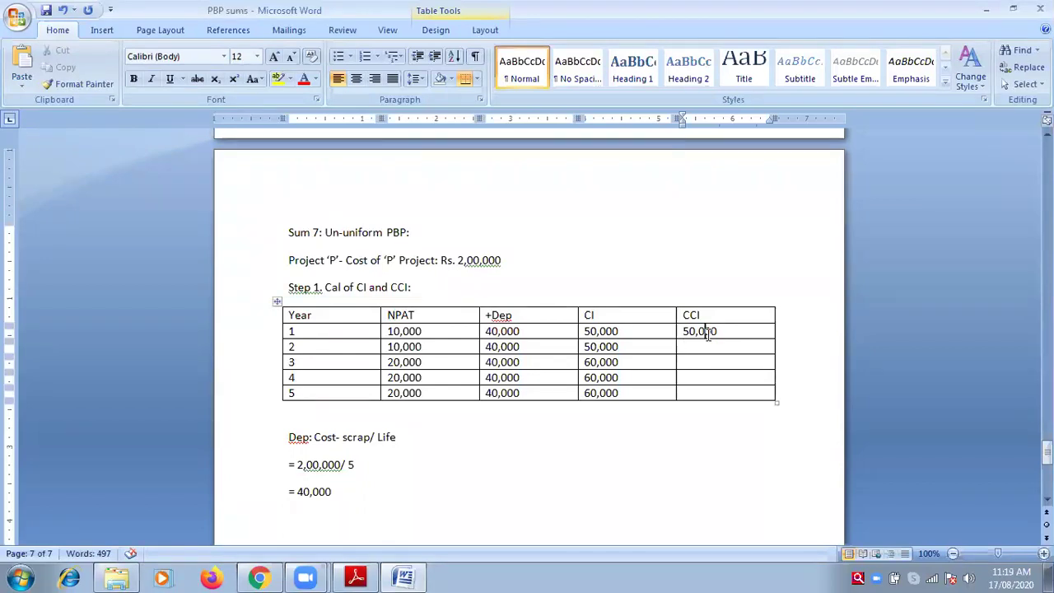
pyautogui.click(678, 333)
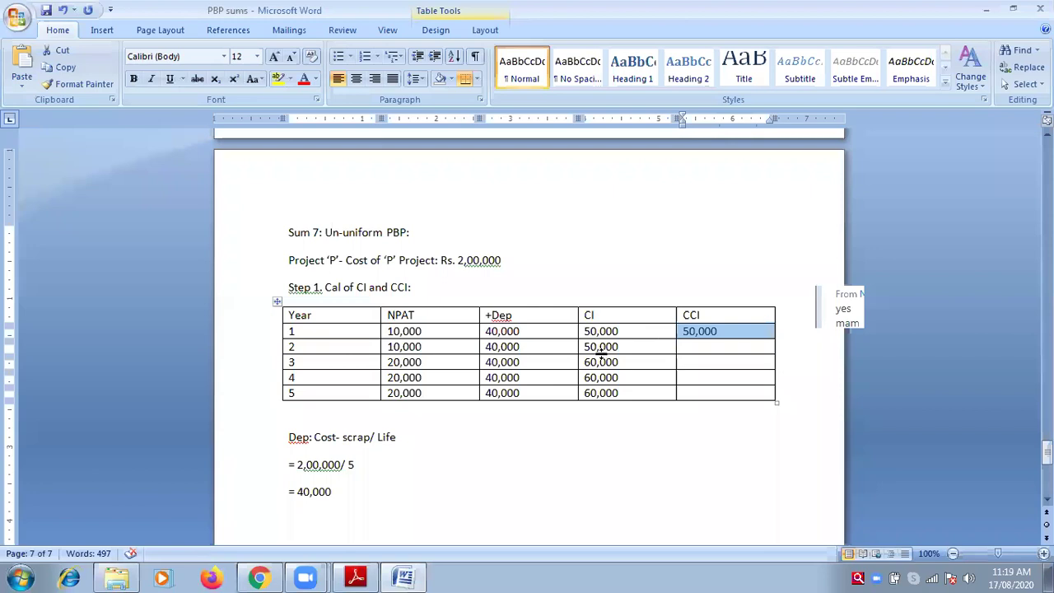
pyautogui.moveTo(583, 346); pyautogui.dragTo(674, 339)
pyautogui.click(692, 348)
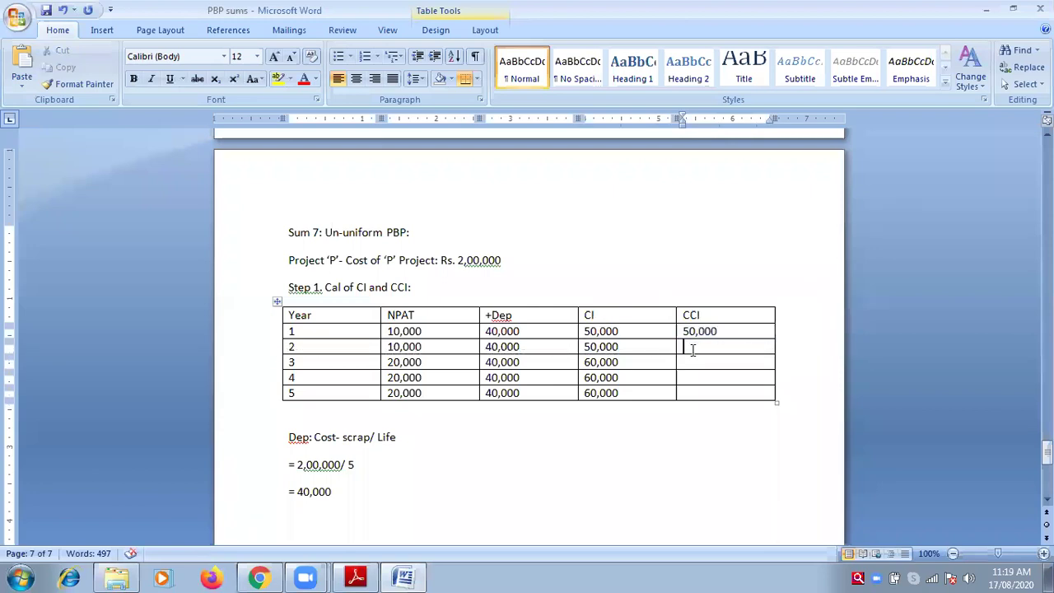
pyautogui.write('1,00')
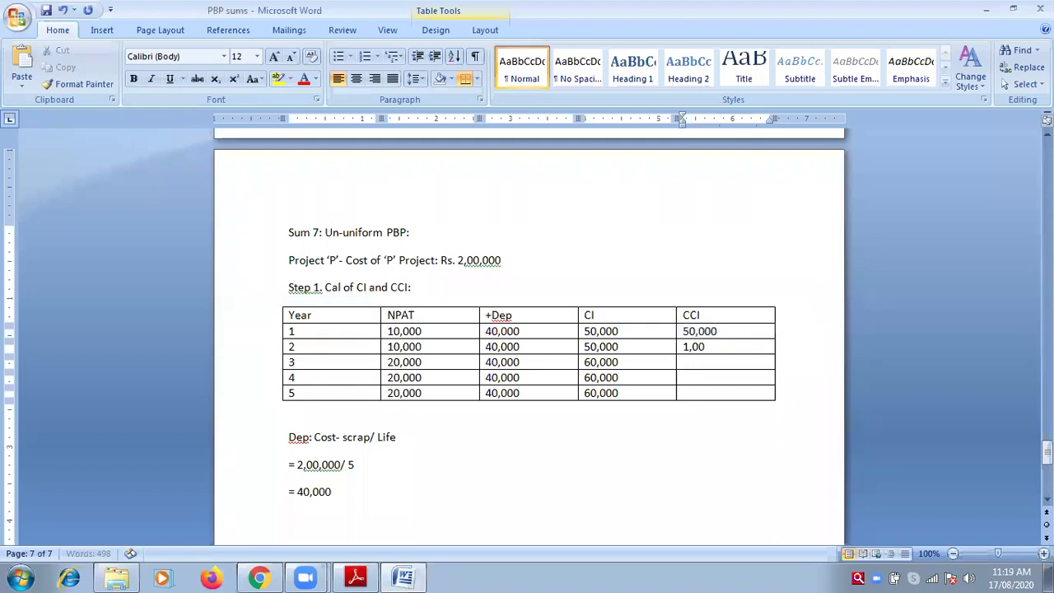
pyautogui.write('0,000')
# - Enter CCI values 1,60,000, 2,20,000 and 2,80,000 for years 3–5, then add a line below = 40,000
pyautogui.tripleClick(708, 351)
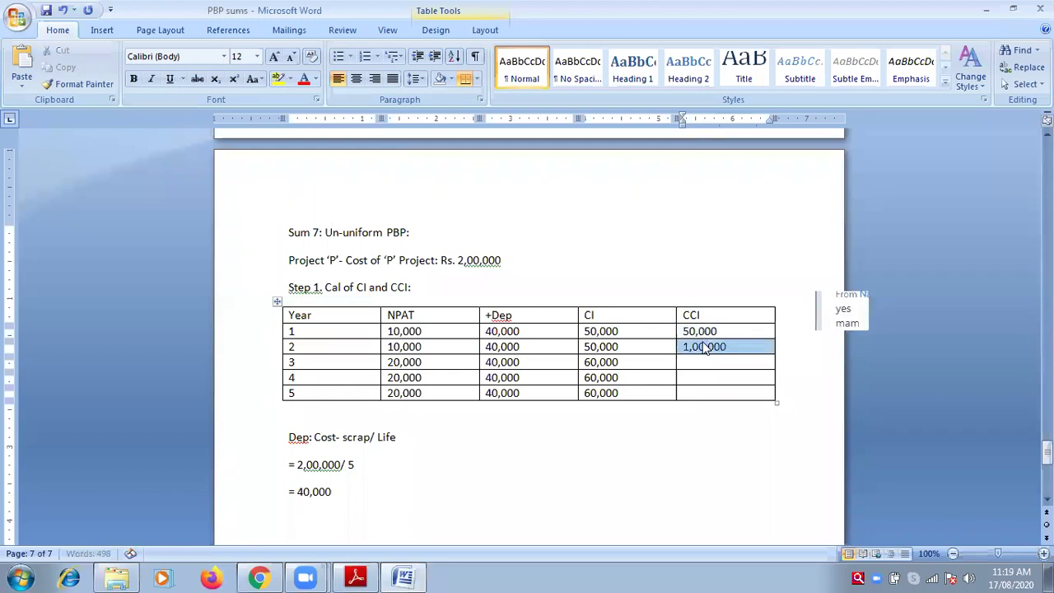
pyautogui.tripleClick(612, 365)
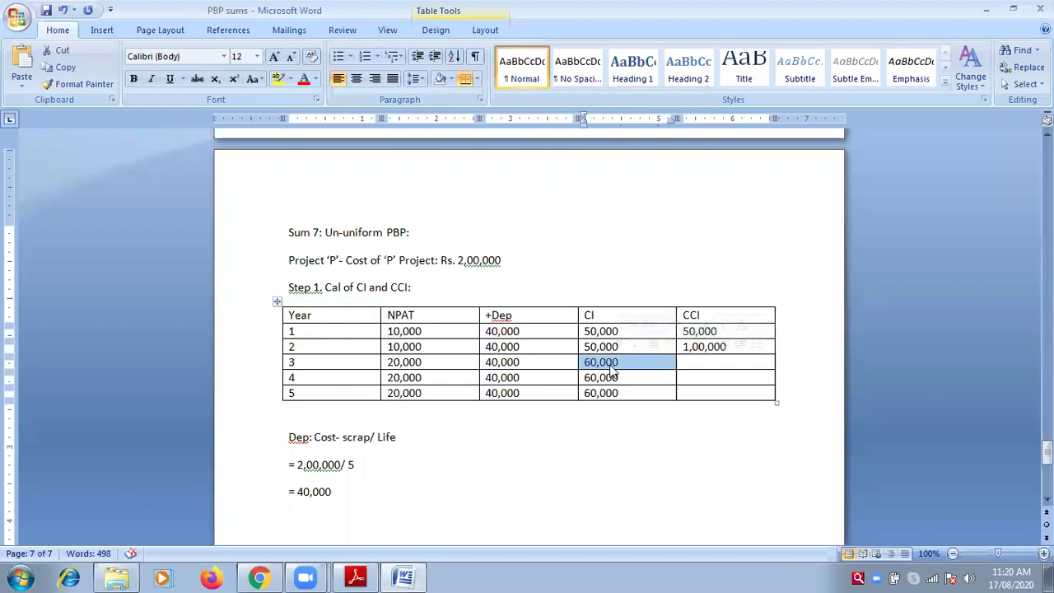
pyautogui.click(696, 367)
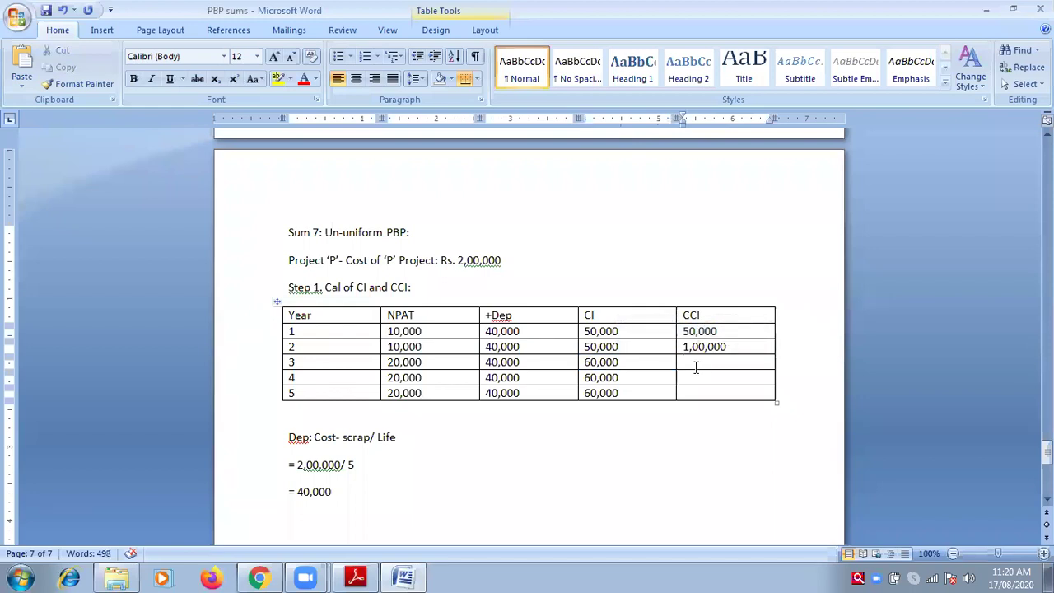
pyautogui.write('1,60,000')
pyautogui.write('2,20')
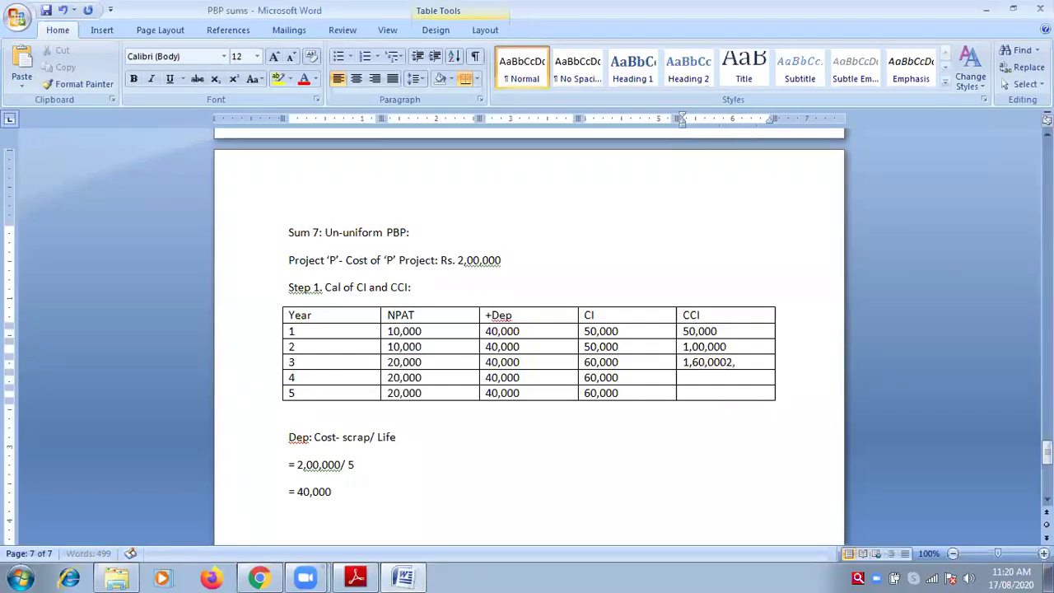
pyautogui.press('BackSpace')
pyautogui.press('BackSpace')
pyautogui.press('BackSpace')
pyautogui.press('BackSpace')
pyautogui.click(684, 377)
pyautogui.write('2,20,000')
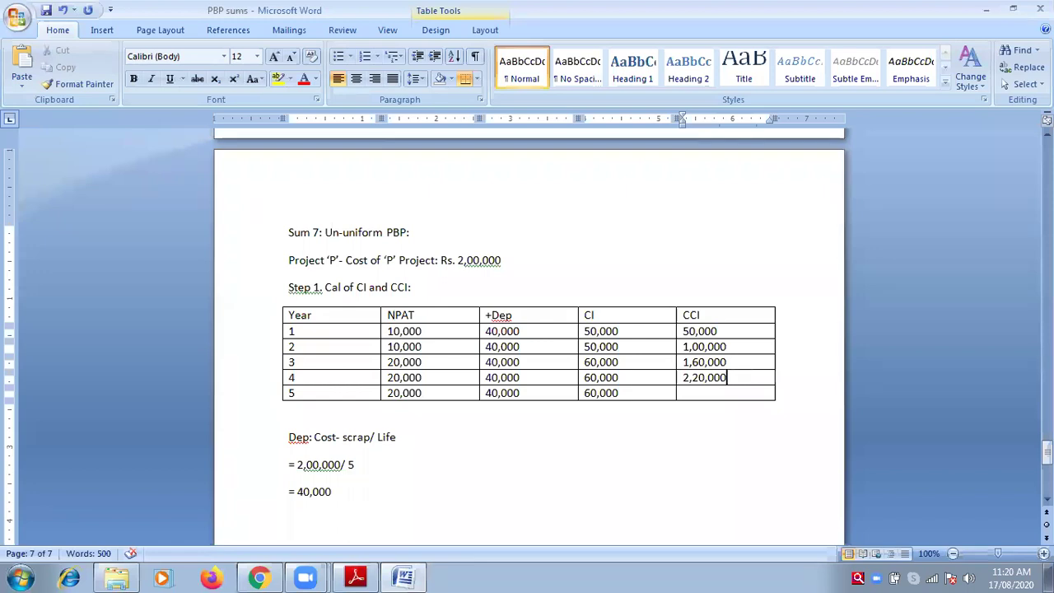
pyautogui.click(683, 393)
pyautogui.write('2,80,000')
pyautogui.click(457, 498)
pyautogui.press('Return')
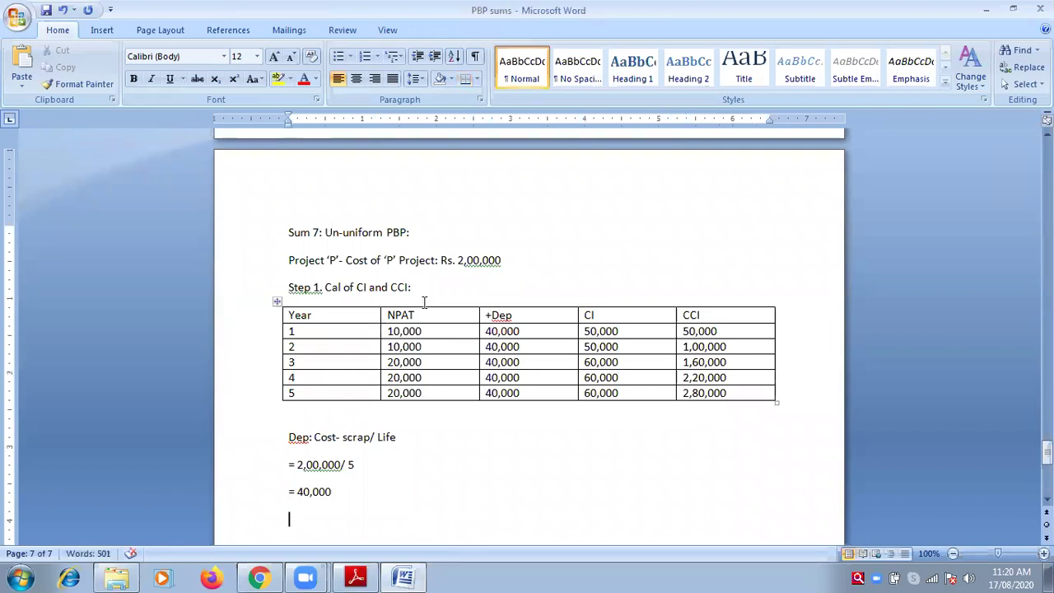
# - Highlight the project cost 2,00,000 and year 4 CCI 2,20,000, then add a blank line below = 40,000
pyautogui.doubleClick(479, 259)
pyautogui.tripleClick(478, 260)
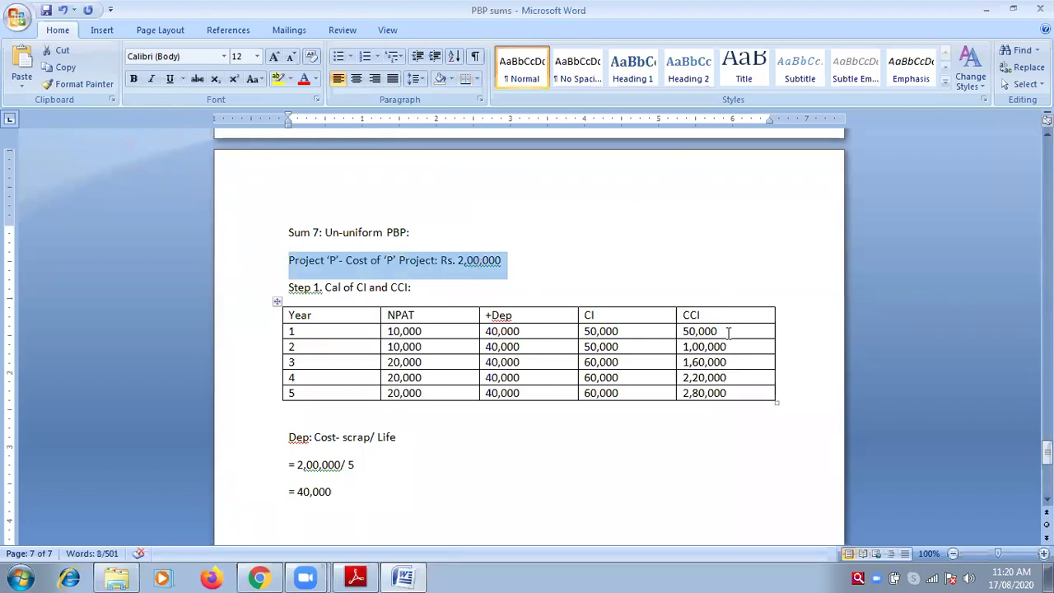
pyautogui.moveTo(727, 377); pyautogui.dragTo(714, 379)
pyautogui.tripleClick(714, 379)
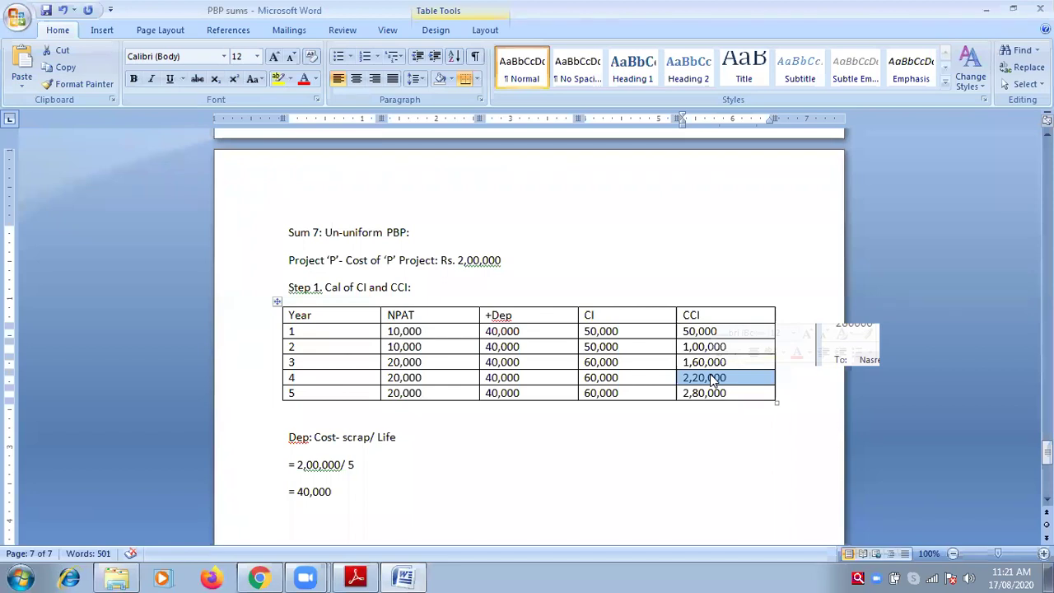
pyautogui.click(407, 495)
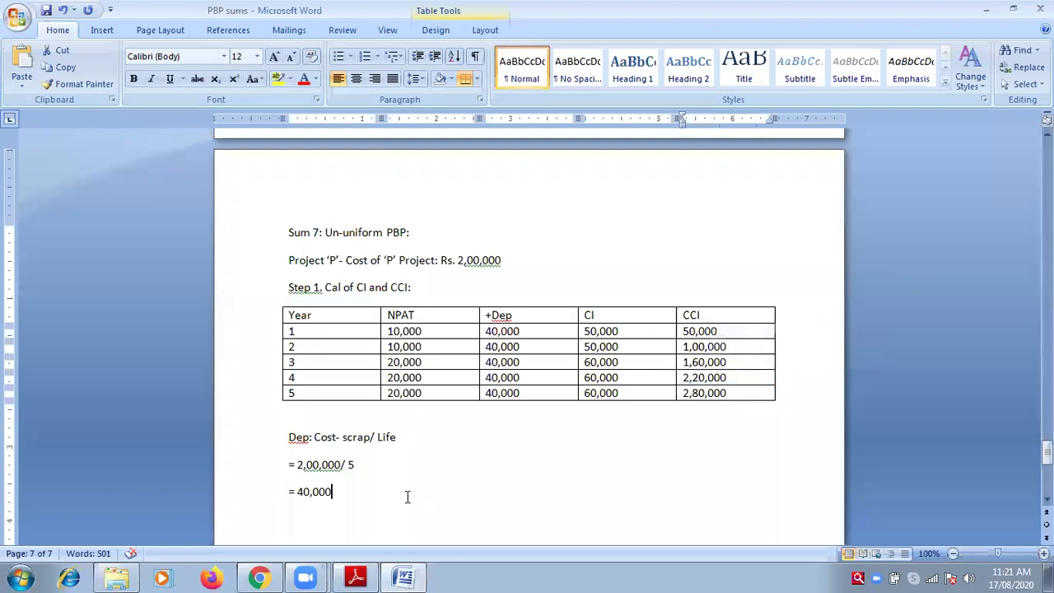
pyautogui.press('Return')
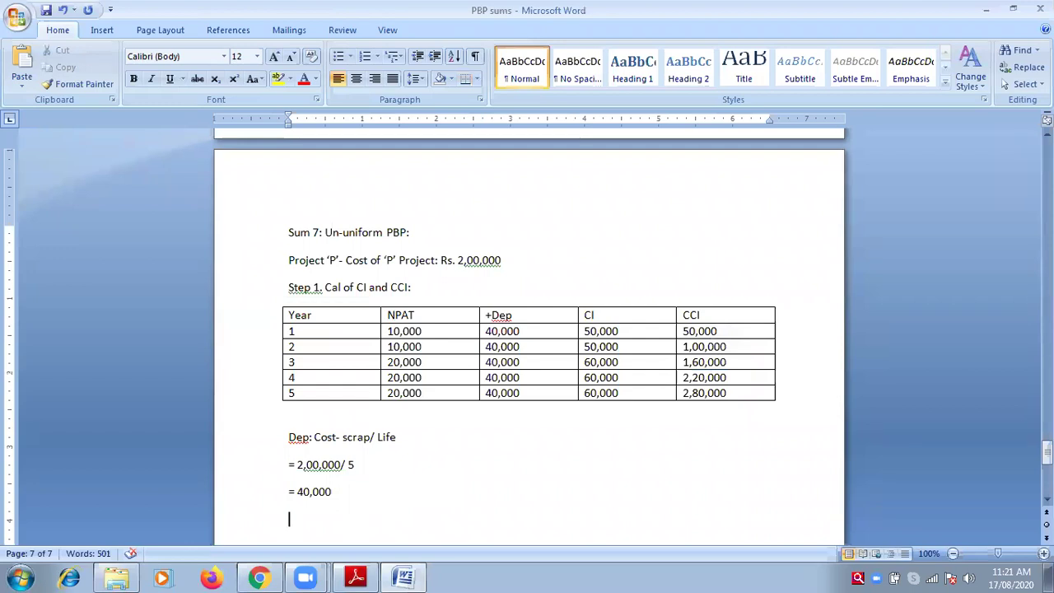
# - Type heading 'Step 2: Cal. Of PBP:' and begin 'PBP= Year before full recovery+ (Unrecovered amount/ Inflow of that'
pyautogui.write('Ste')
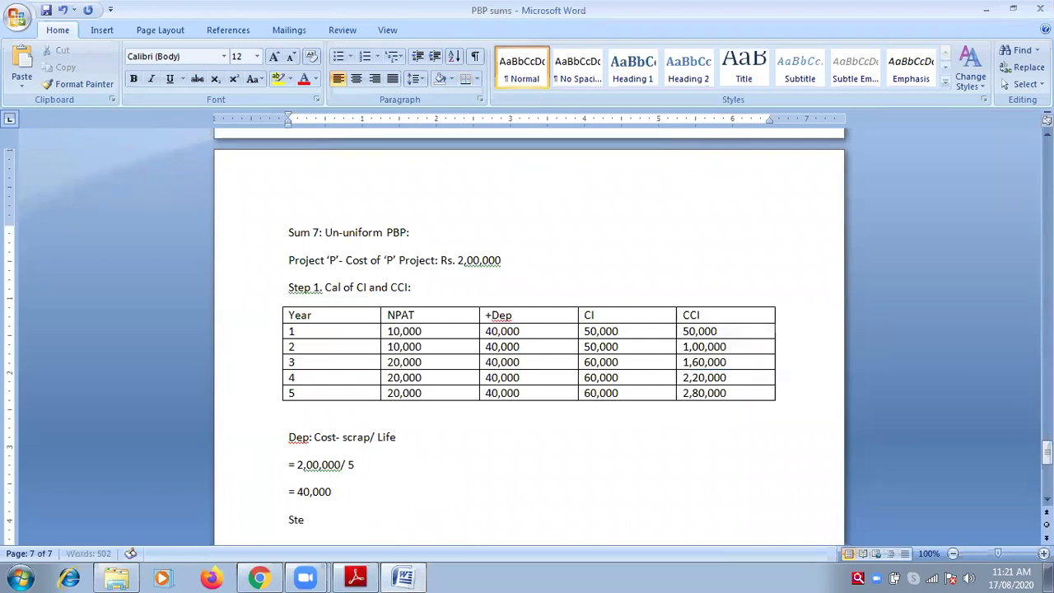
pyautogui.write('p 2: Cal. Of PBP:')
pyautogui.press('Return')
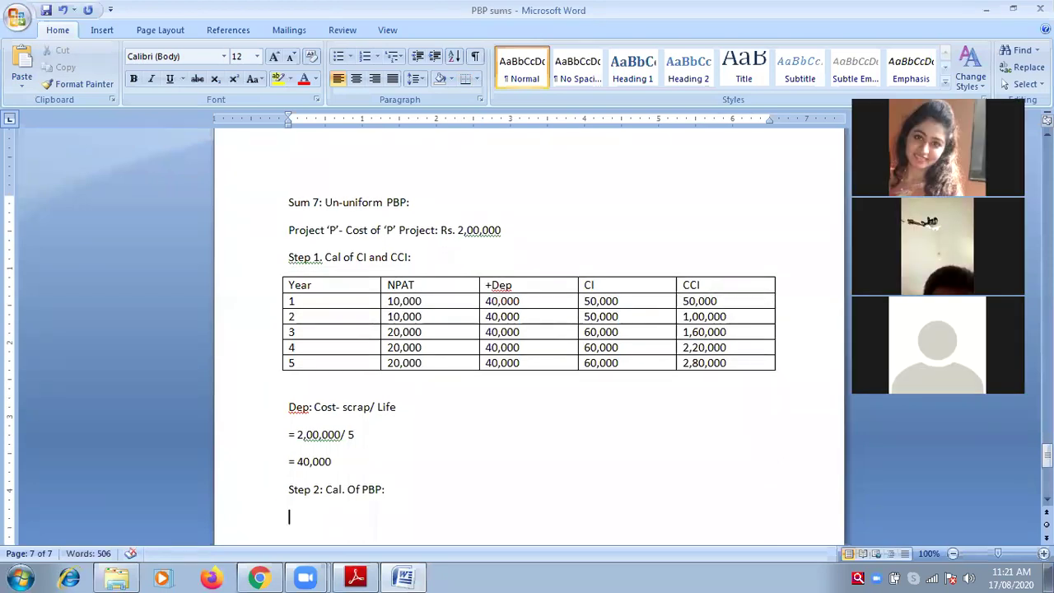
pyautogui.write('PBP')
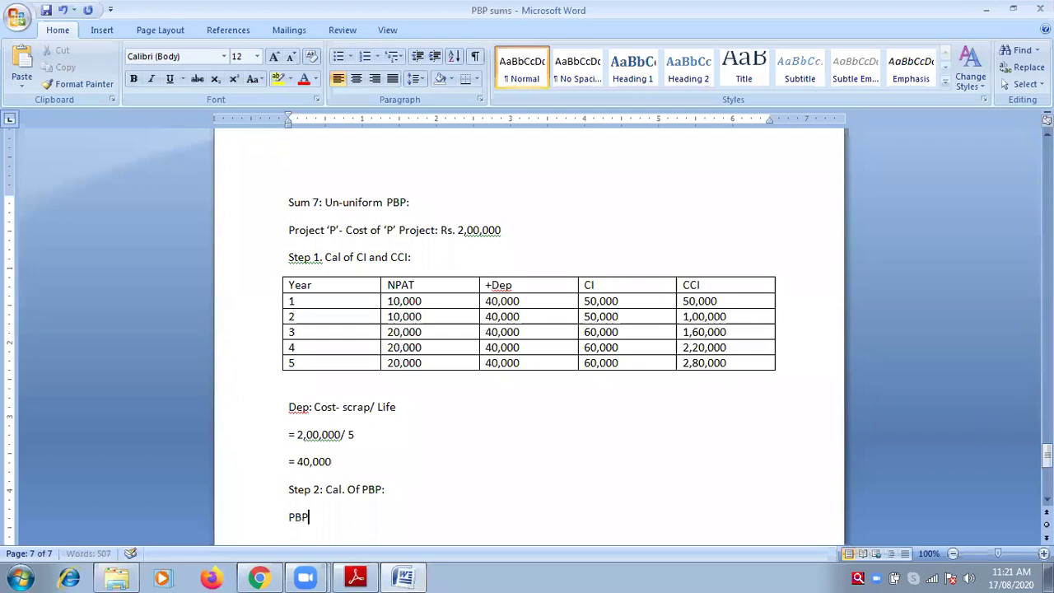
pyautogui.write('= Year bef')
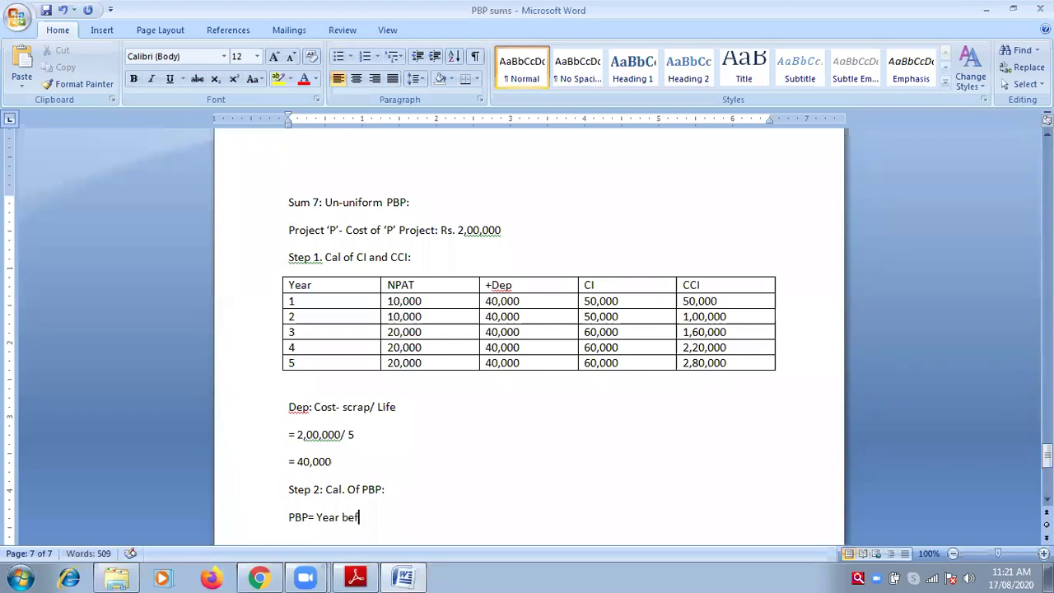
pyautogui.write('ore full recovery')
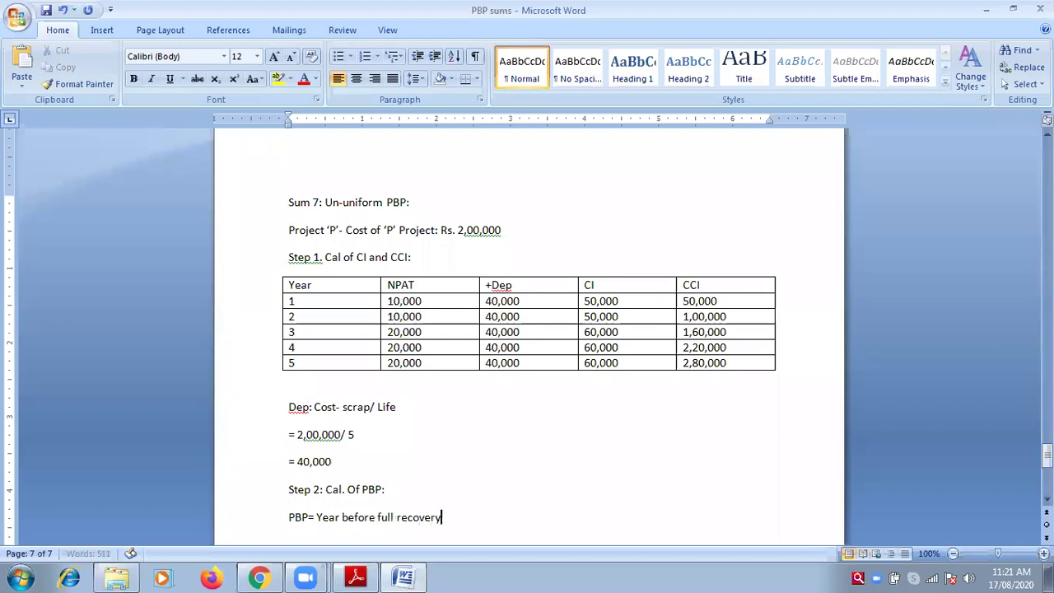
pyautogui.write('+ (Unrecovered amount/ I')
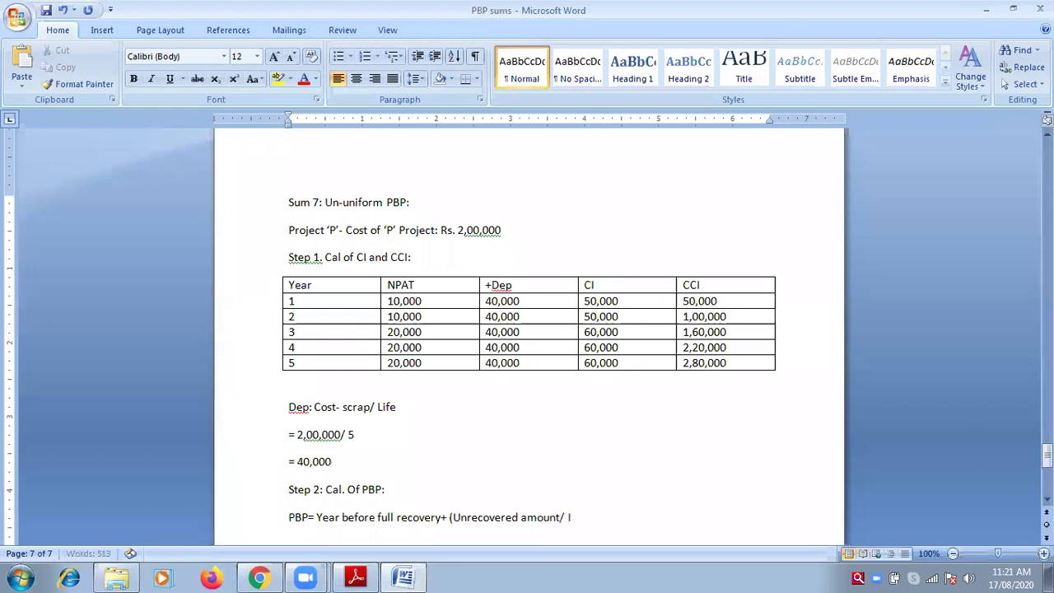
pyautogui.write('nflow of that')
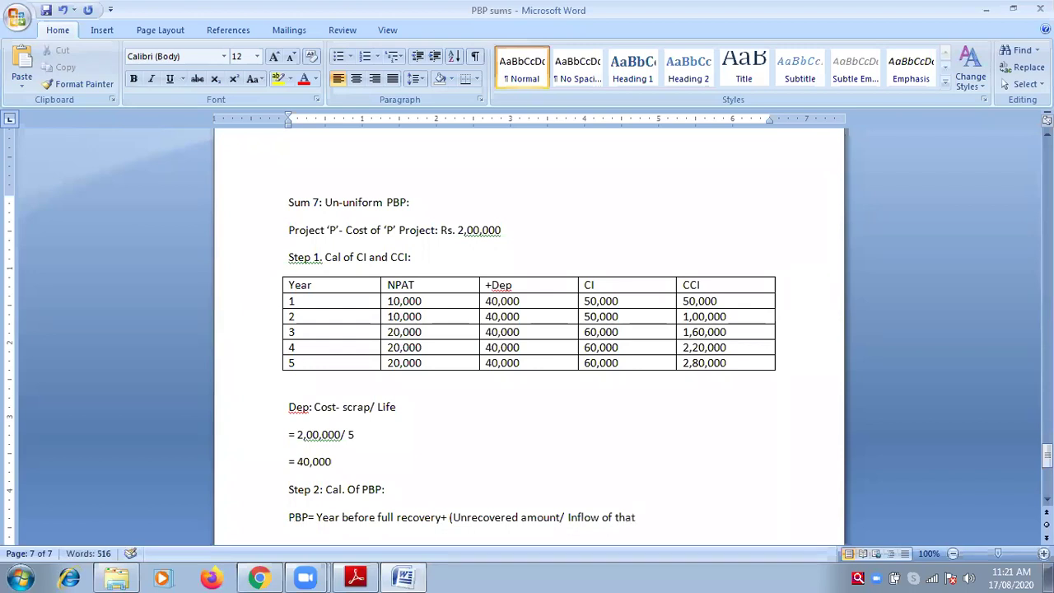